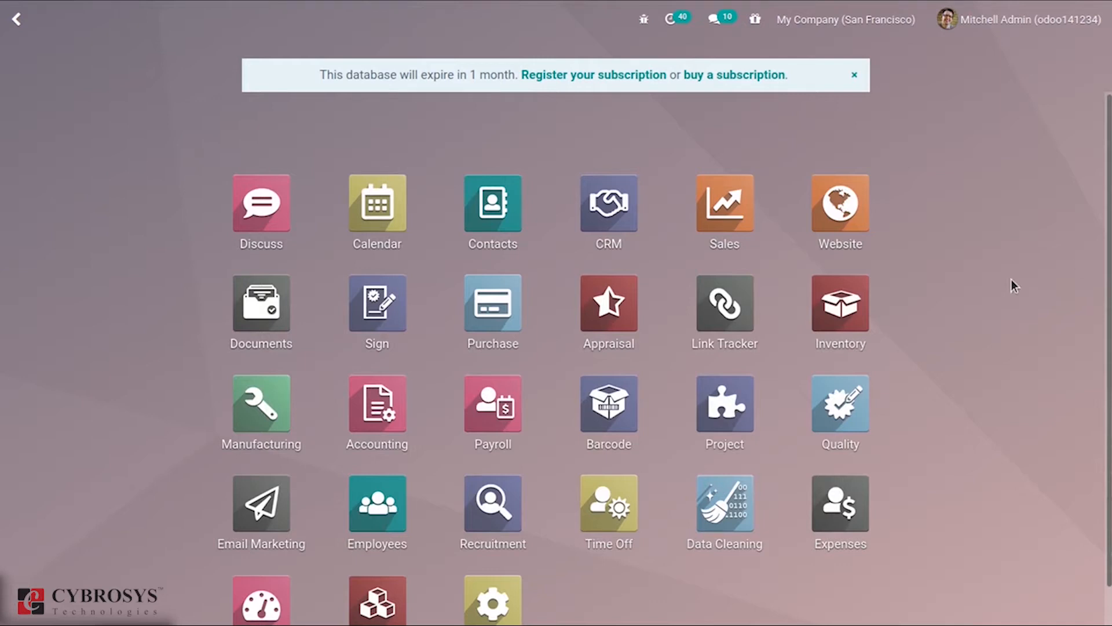
Step: Open the vendors overview in Purchase and remove the Vendor Bills filter
click(492, 308)
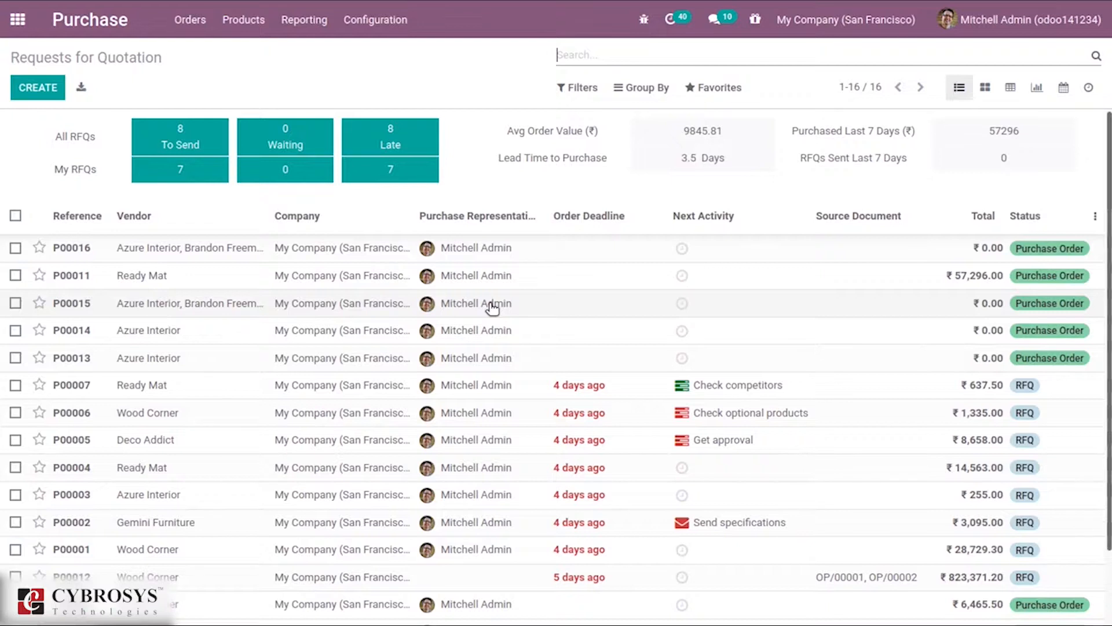
click(189, 21)
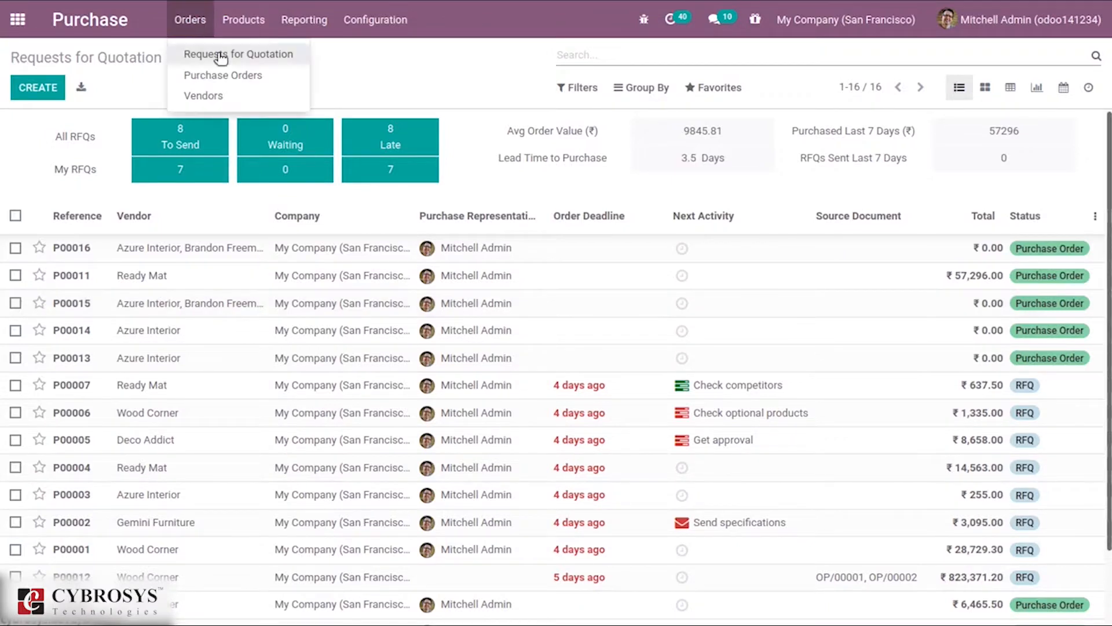
click(203, 96)
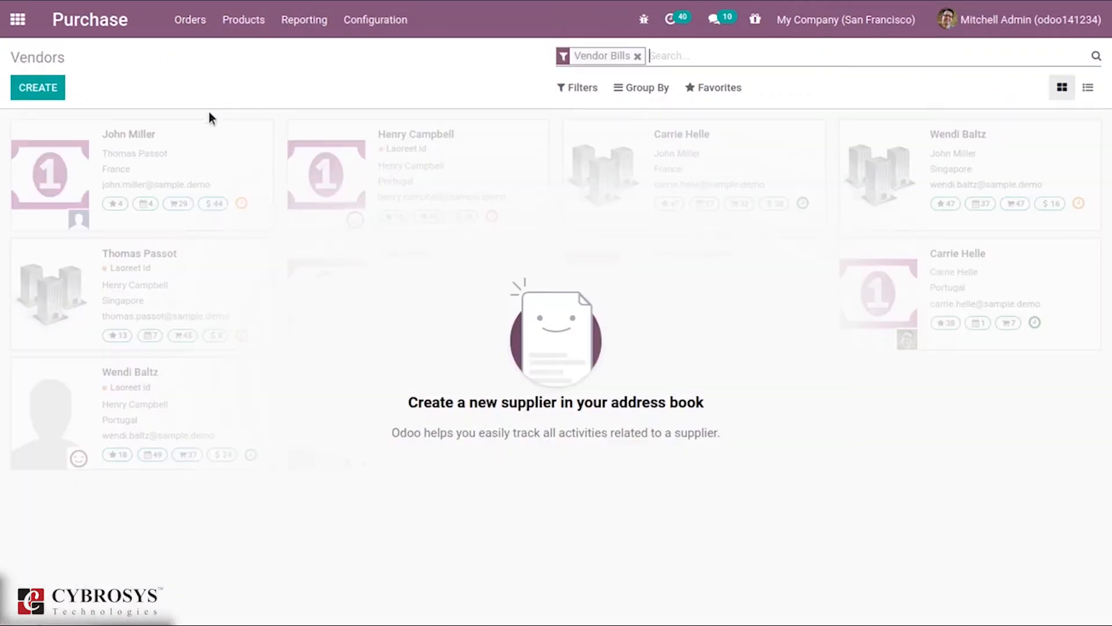
click(638, 56)
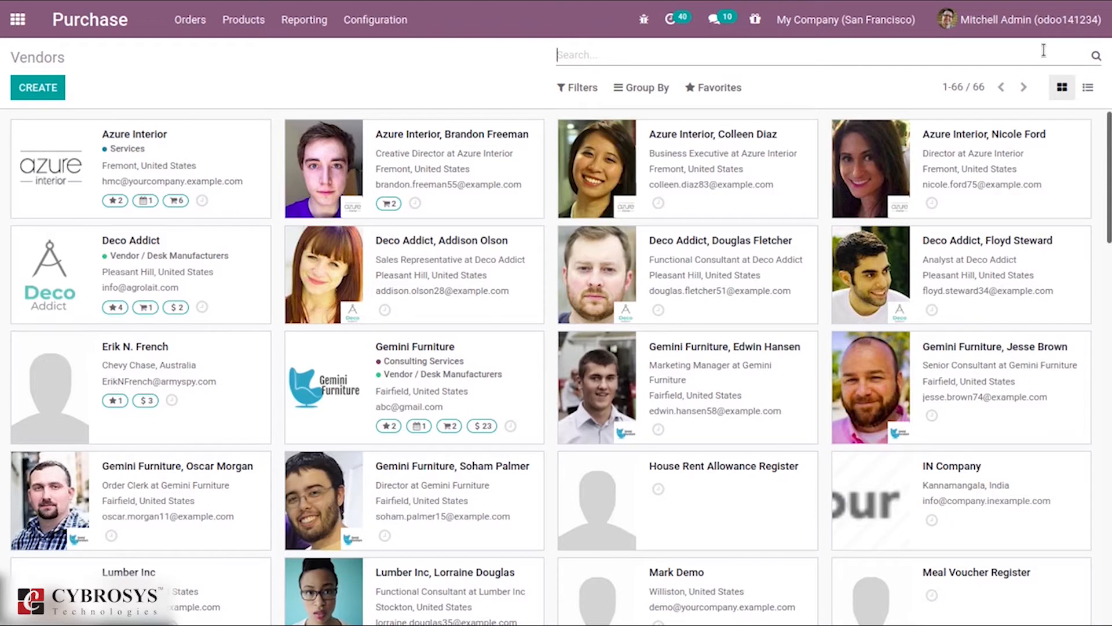
Step: View the vendors as a list and return to the kanban cards
click(1088, 86)
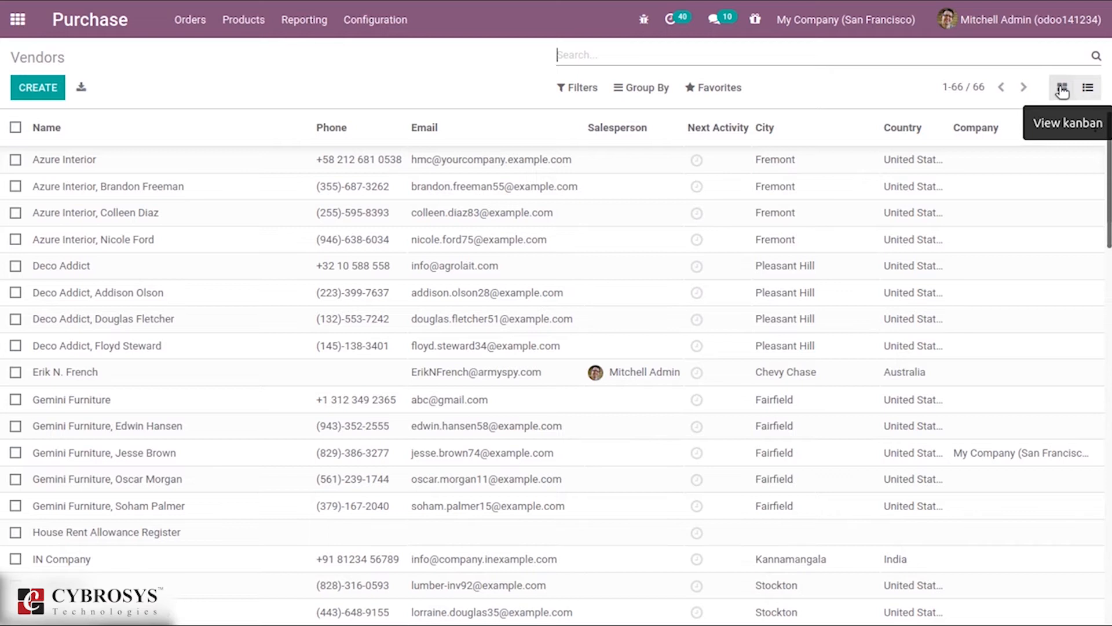
click(1062, 88)
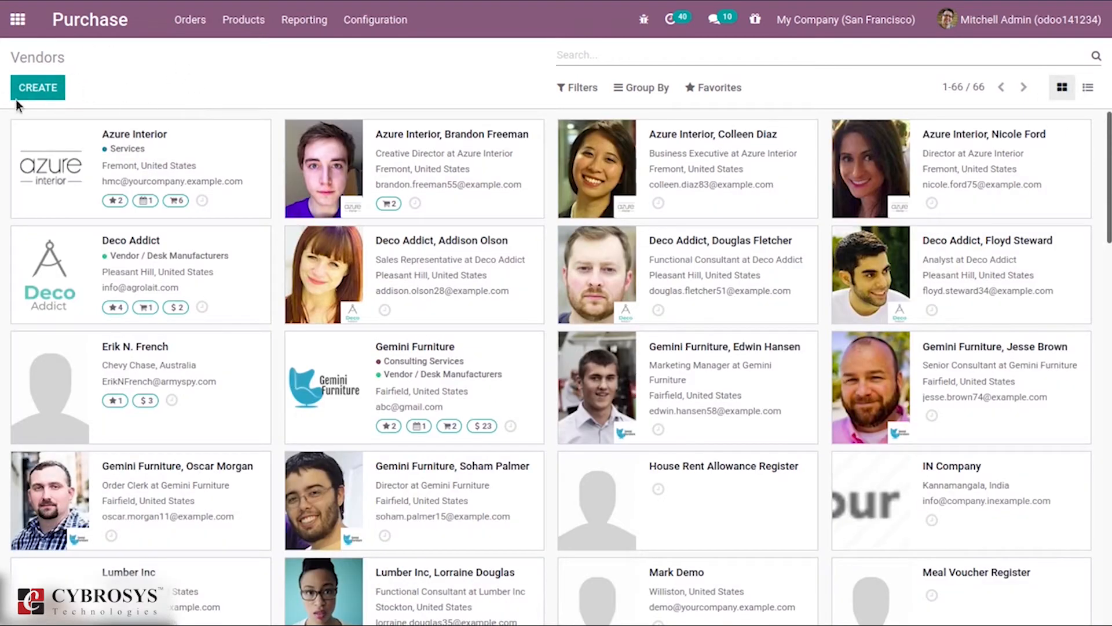
Step: Create a new vendor, set its type to Individual and enter the vendor's name
click(29, 88)
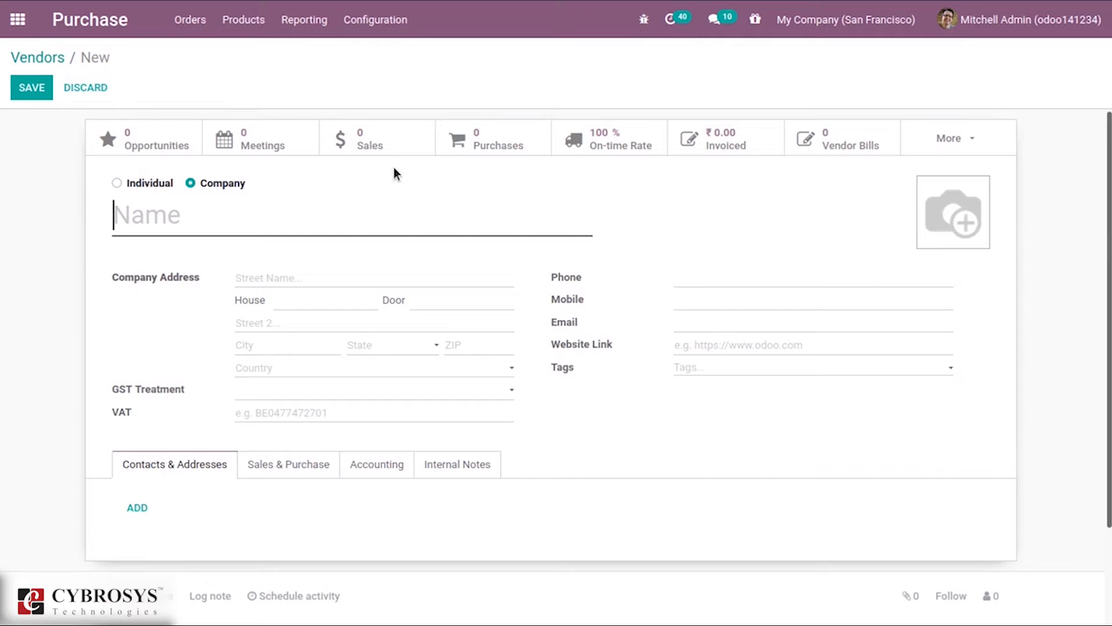
mouse_move(141, 217)
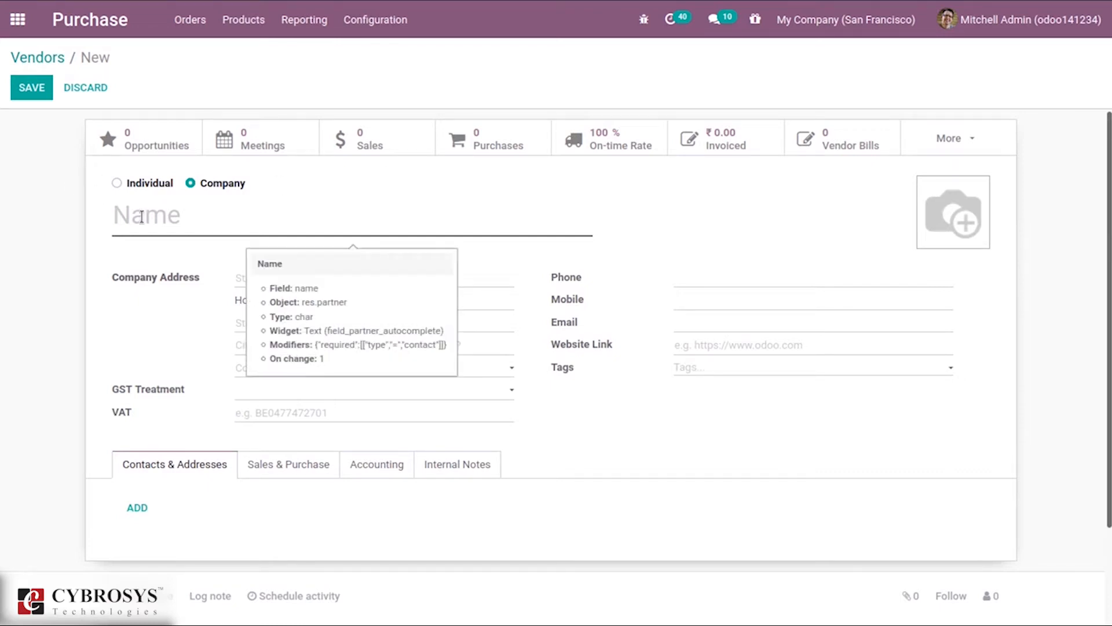
click(160, 182)
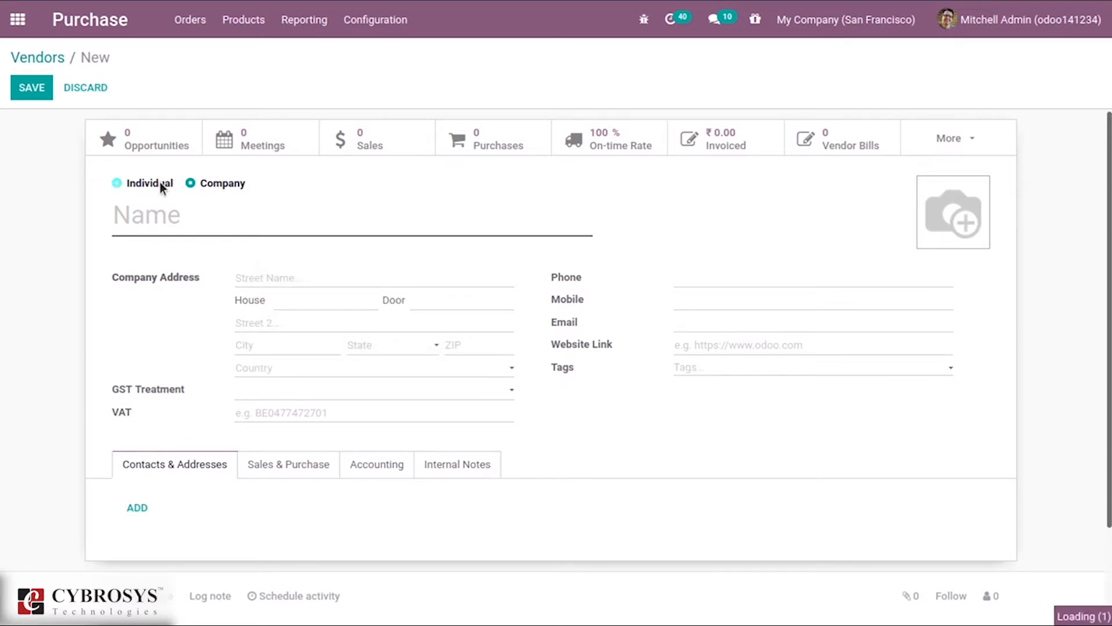
click(402, 255)
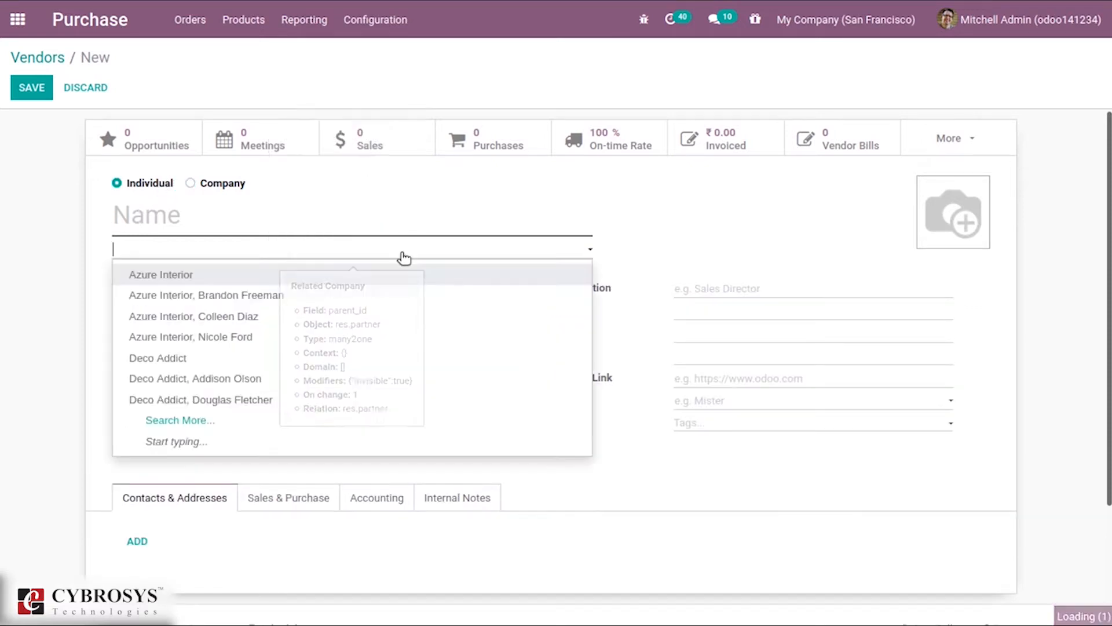
click(50, 251)
click(171, 216)
text(N)
key(BackSpace)
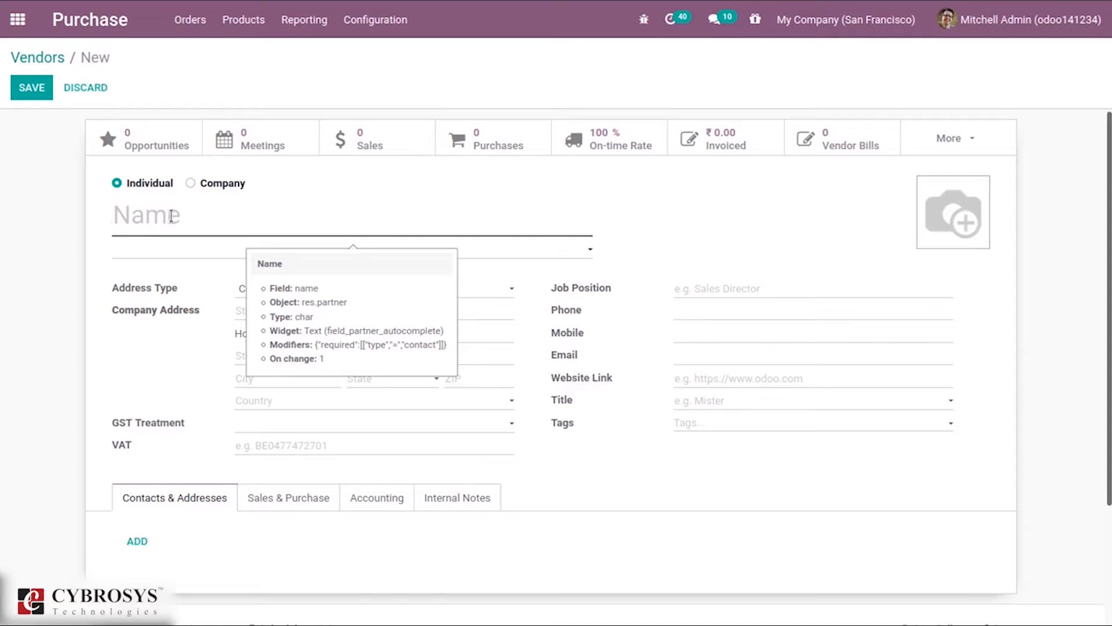
text(John)
Step: Select Azure Interior as the related company to fill in its address, and clear the company field while keeping the address
click(169, 251)
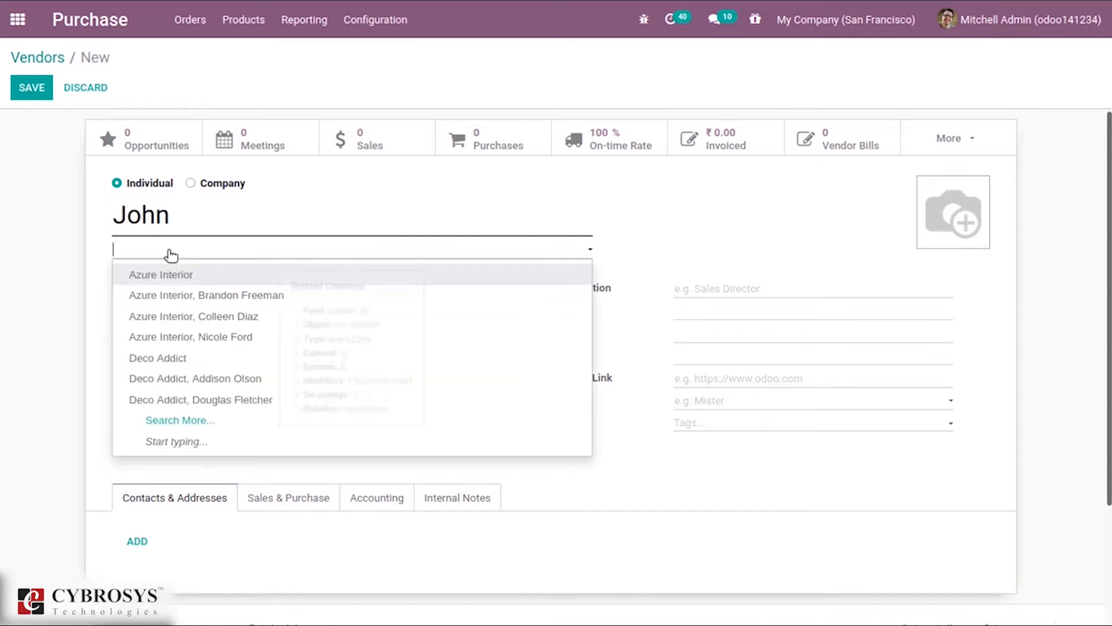
click(190, 273)
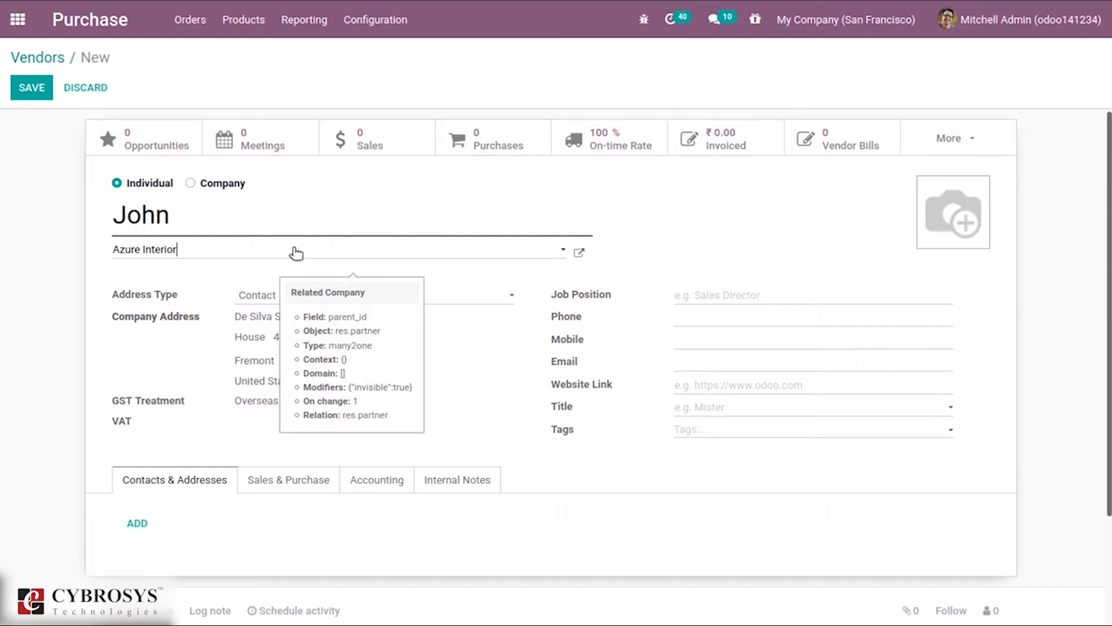
key(BackSpace)
key(BackSpace)
key(BackSpace)
key(BackSpace)
key(BackSpace)
key(BackSpace)
key(BackSpace)
key(BackSpace)
key(BackSpace)
key(BackSpace)
key(BackSpace)
key(BackSpace)
key(BackSpace)
key(BackSpace)
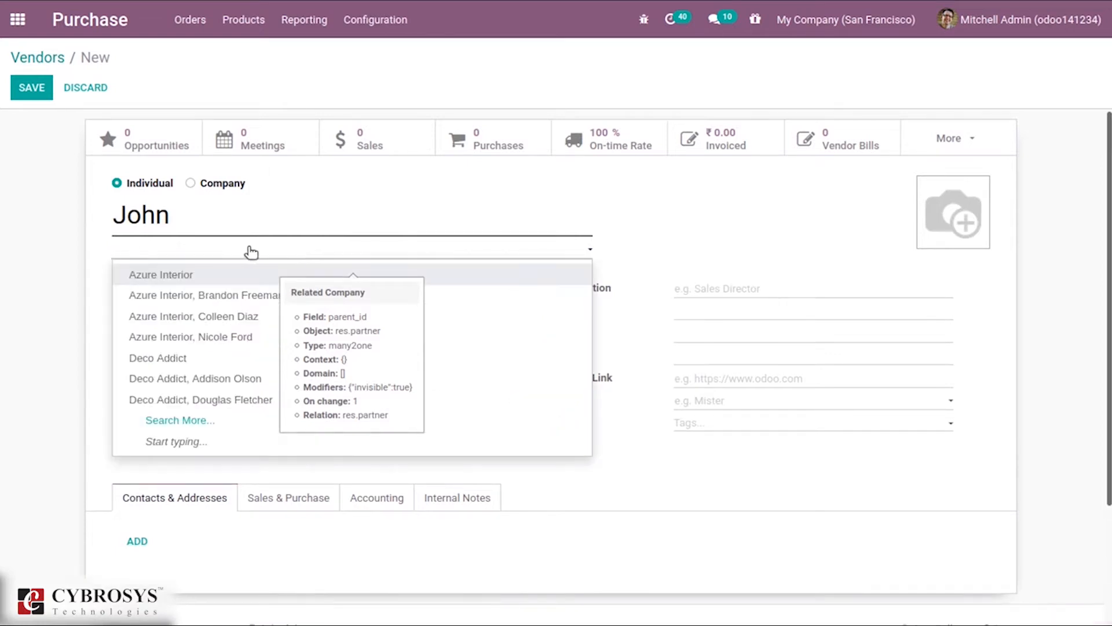
click(67, 248)
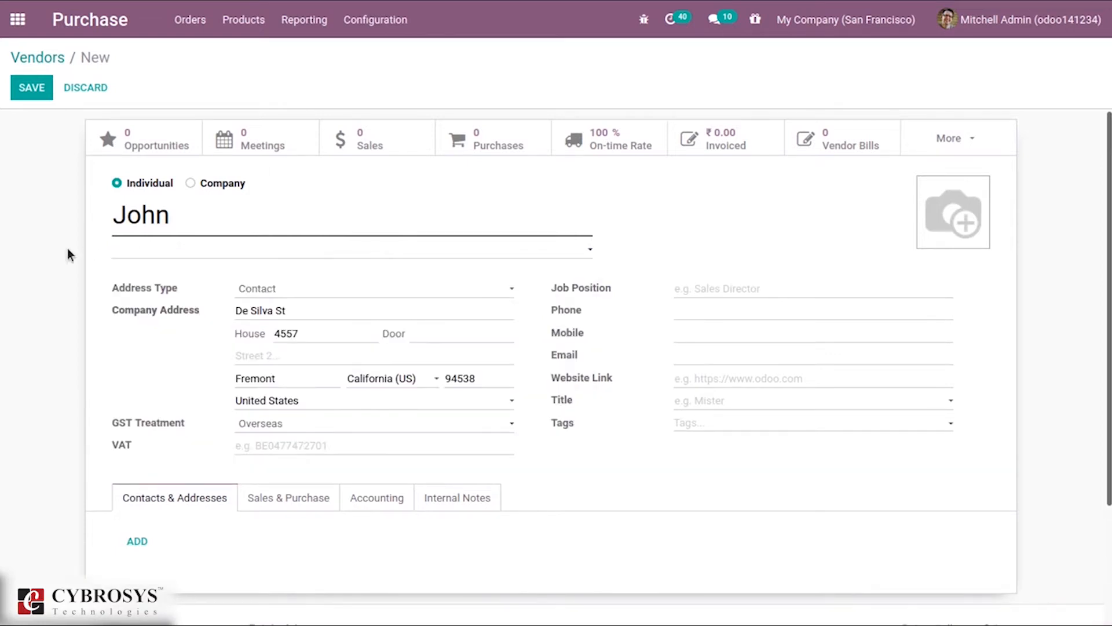
Step: Try Delivery Address and a blank value as the address type, and set it back to Contact
click(253, 290)
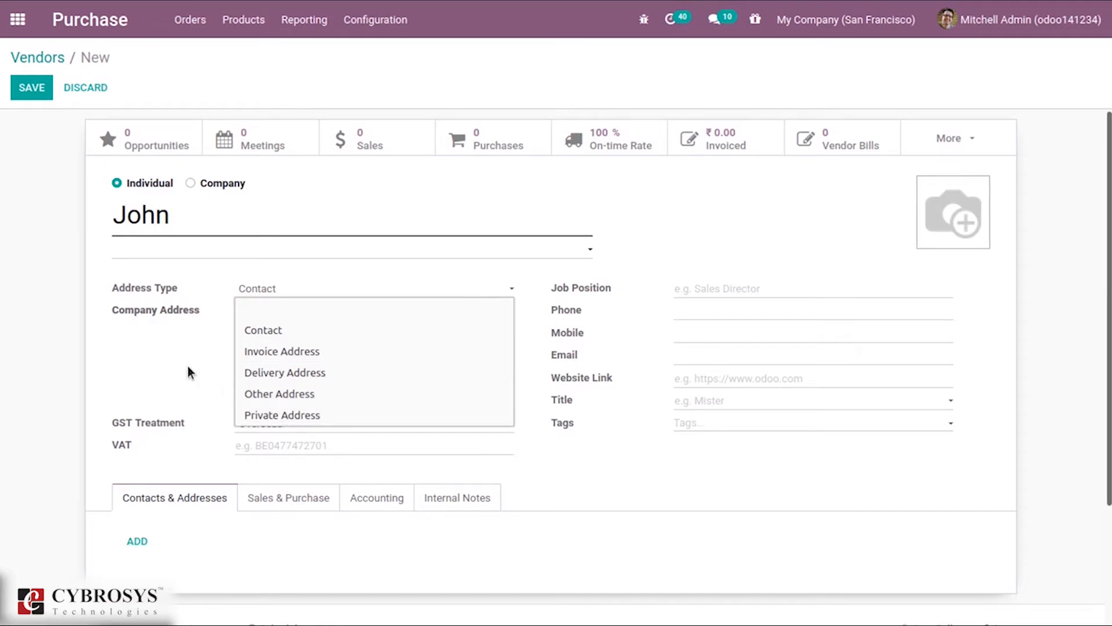
click(274, 372)
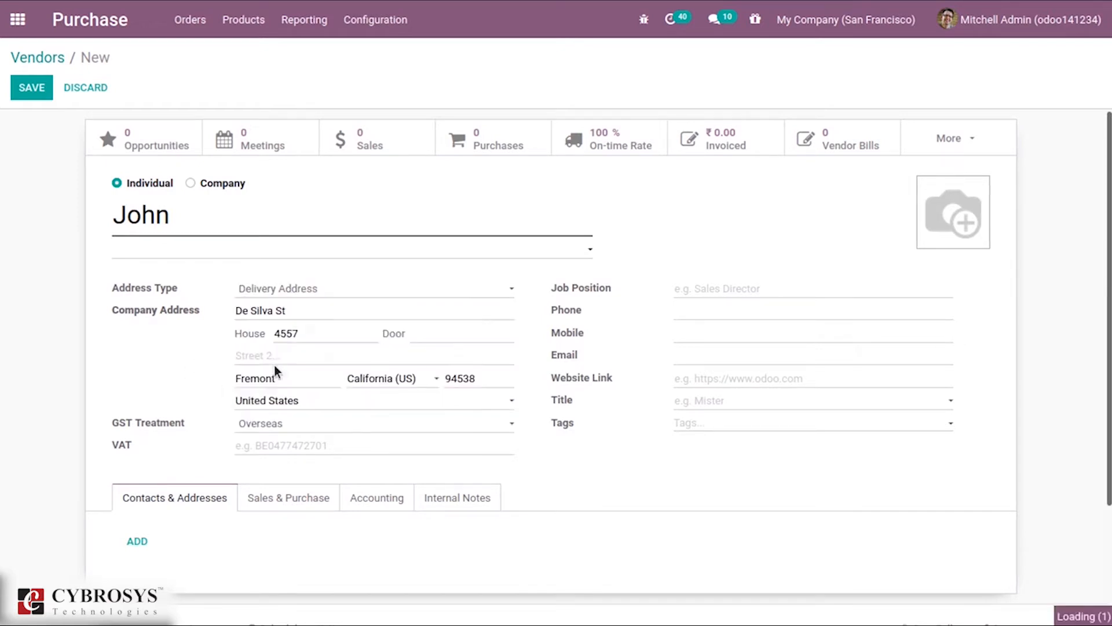
click(276, 287)
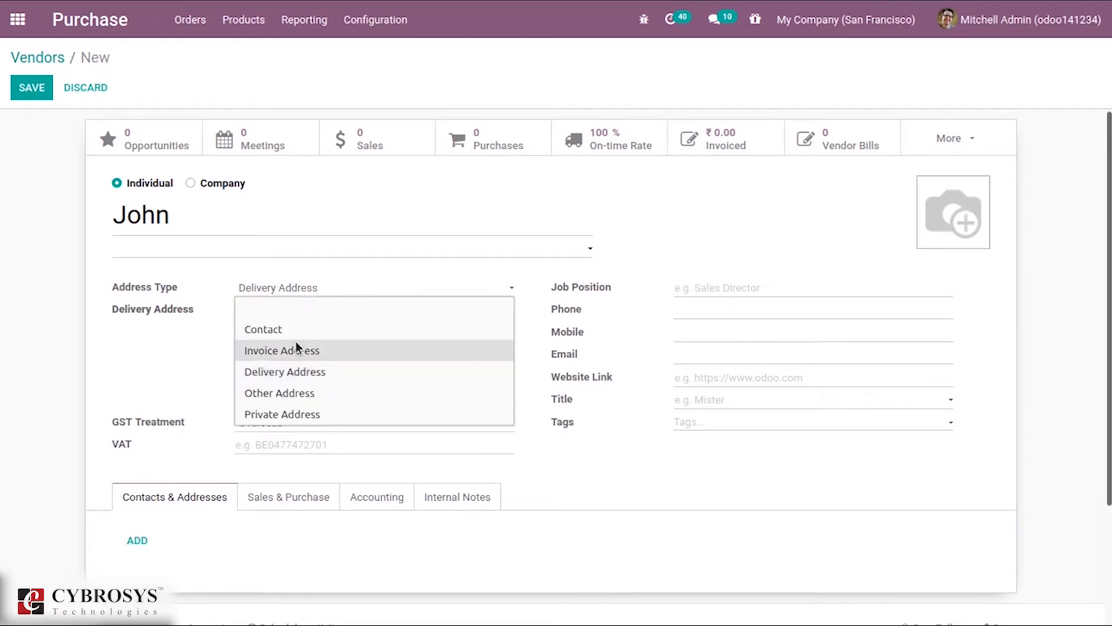
click(292, 307)
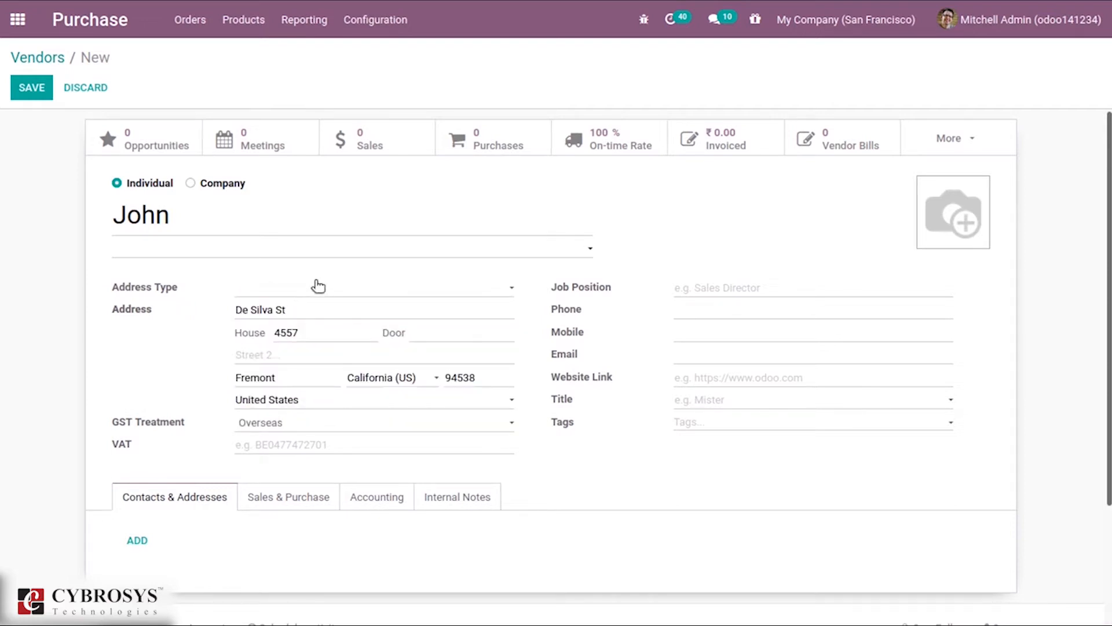
click(315, 284)
click(299, 326)
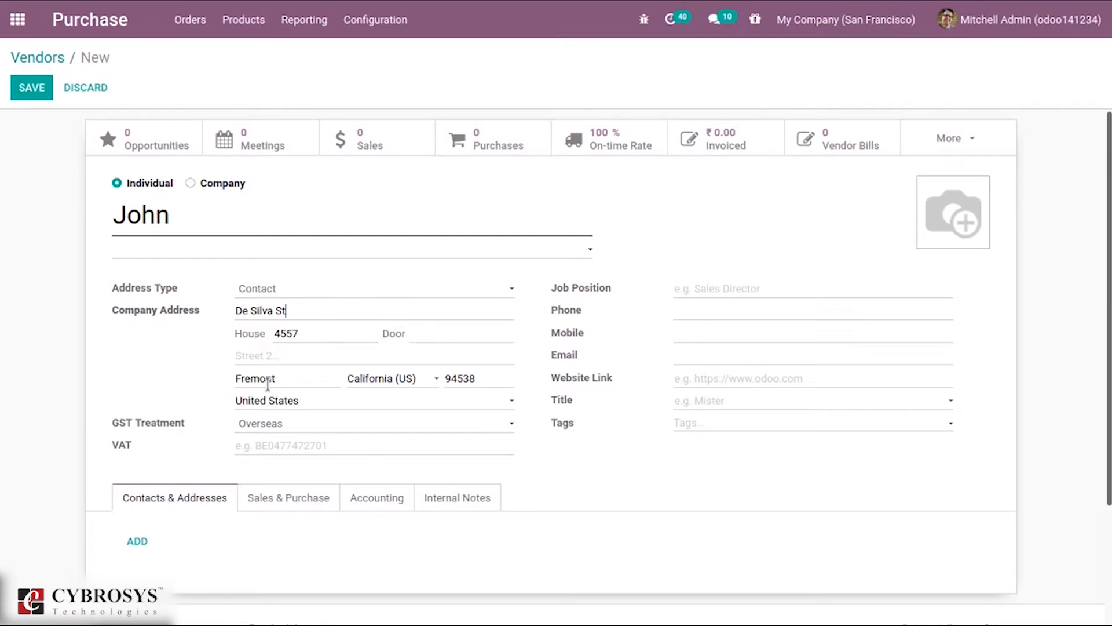
Step: Look through the state options for the address and set the GST Treatment to Consumer
click(402, 380)
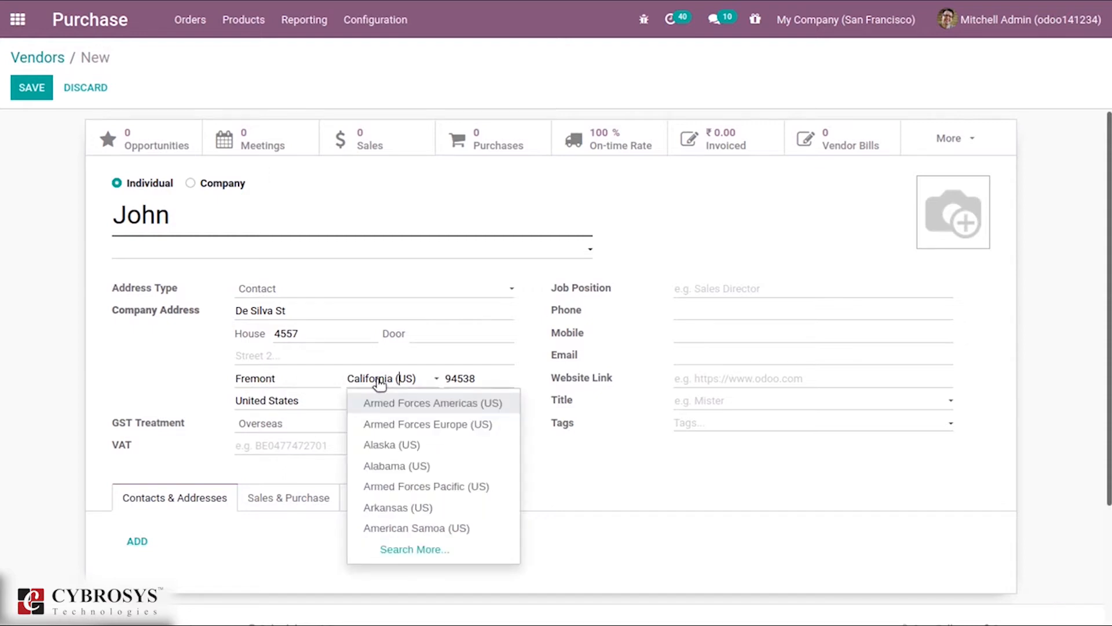
click(325, 378)
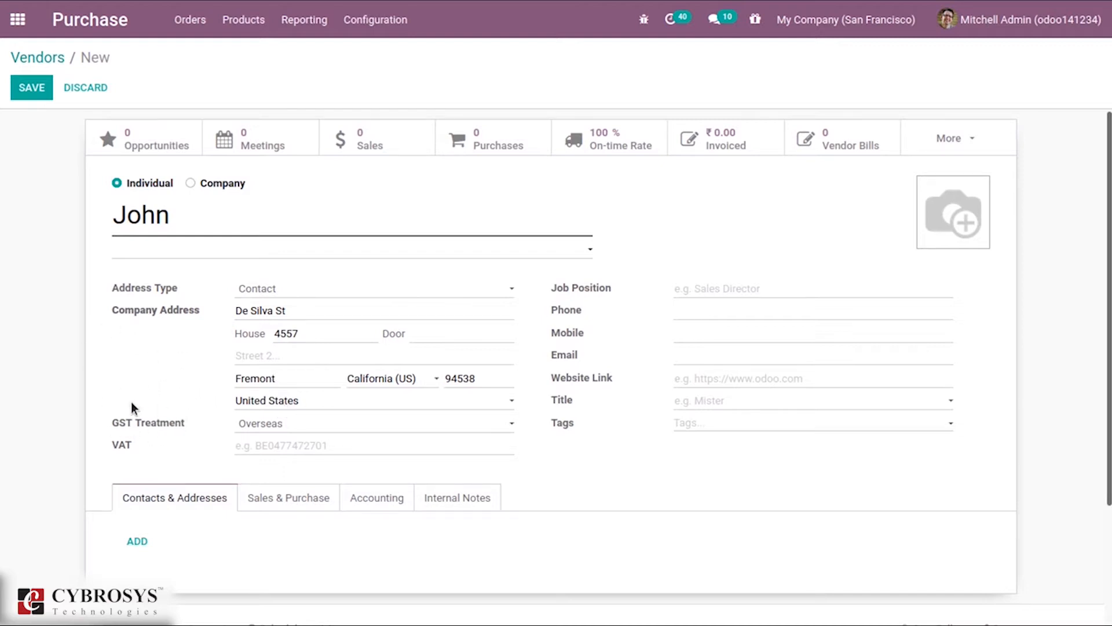
click(267, 423)
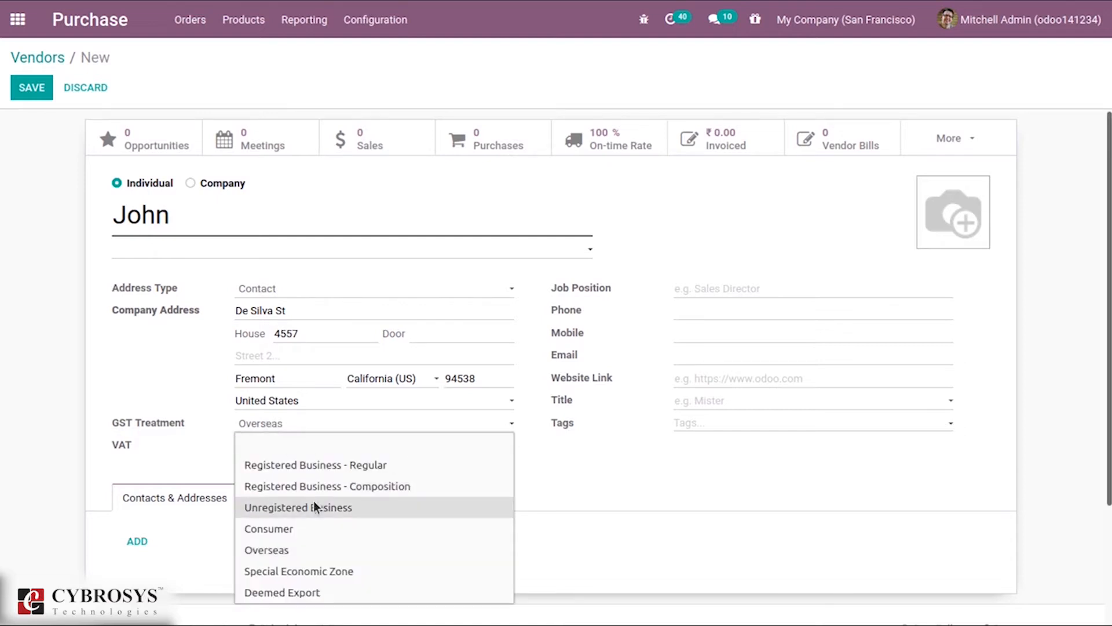
click(283, 528)
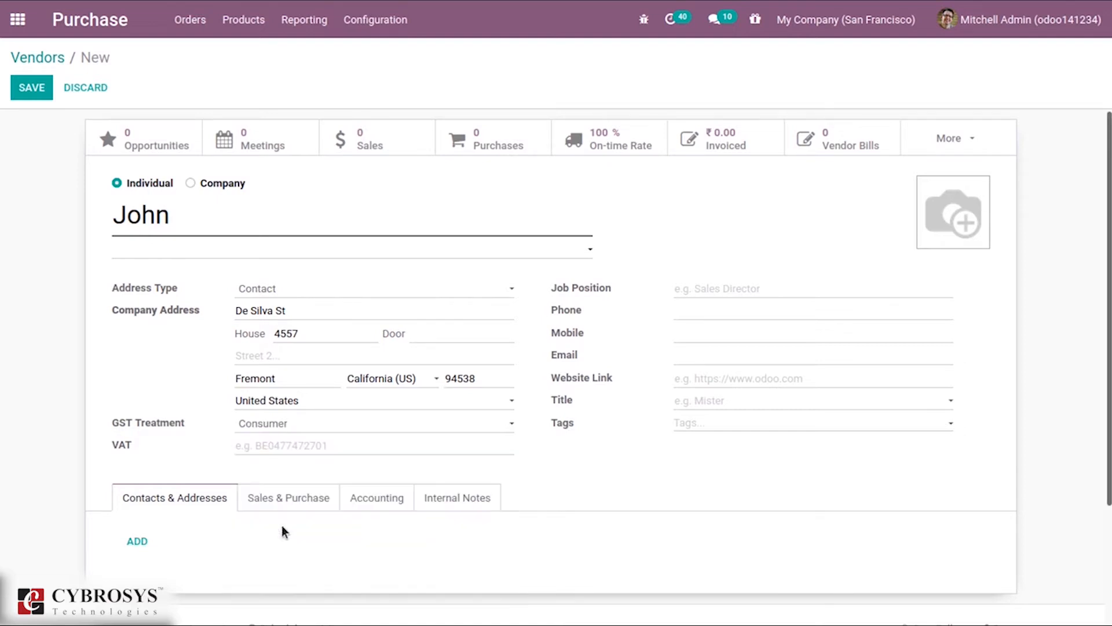
Step: Review the vendor's VAT, job position, phone and title fields, including the available title options
mouse_move(128, 449)
mouse_move(592, 283)
mouse_move(577, 313)
mouse_move(563, 398)
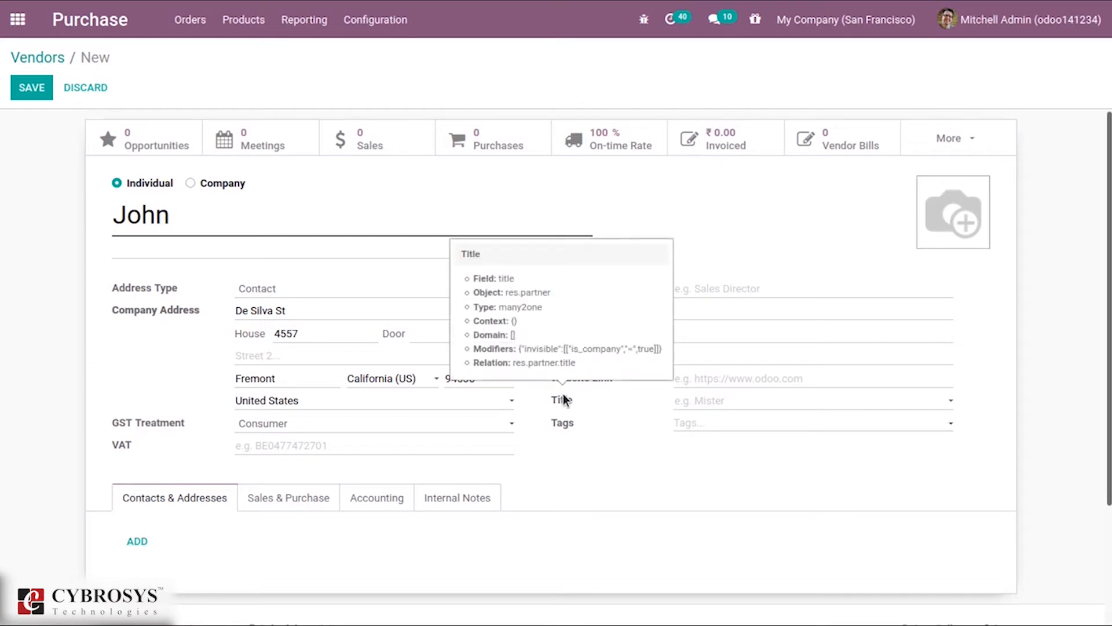
click(725, 401)
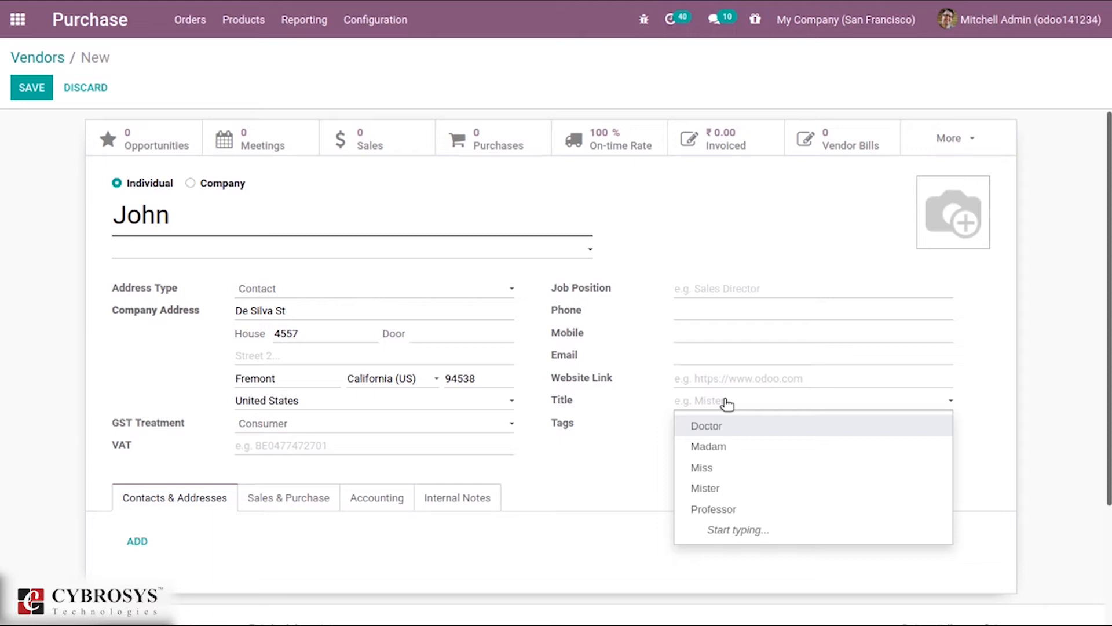
click(582, 427)
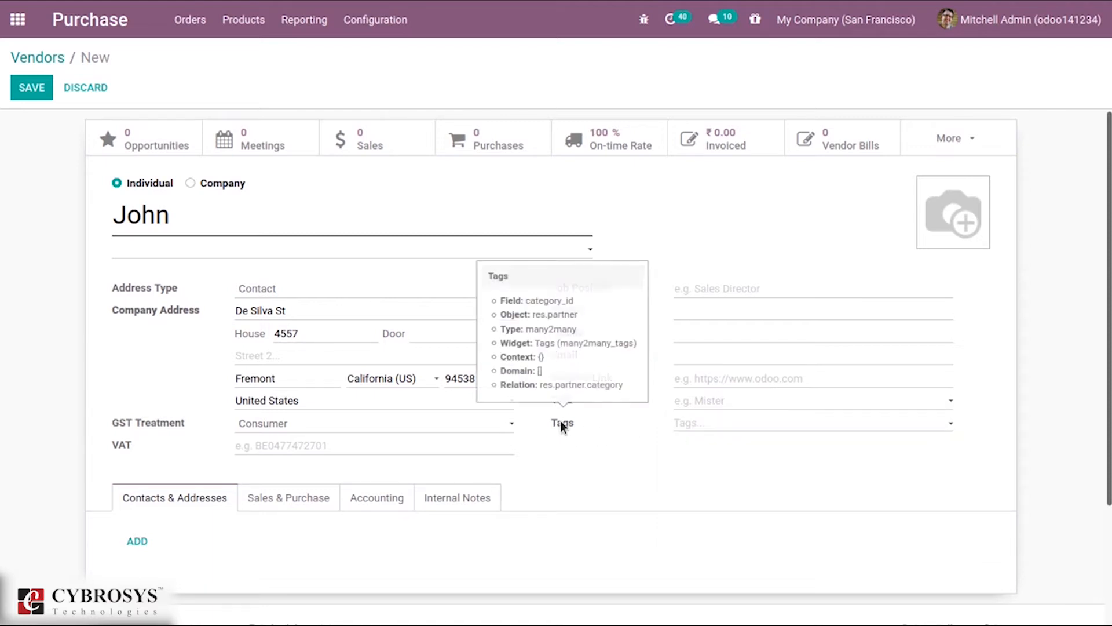
Step: Add the tags Consulting Services and Services to the vendor
click(702, 423)
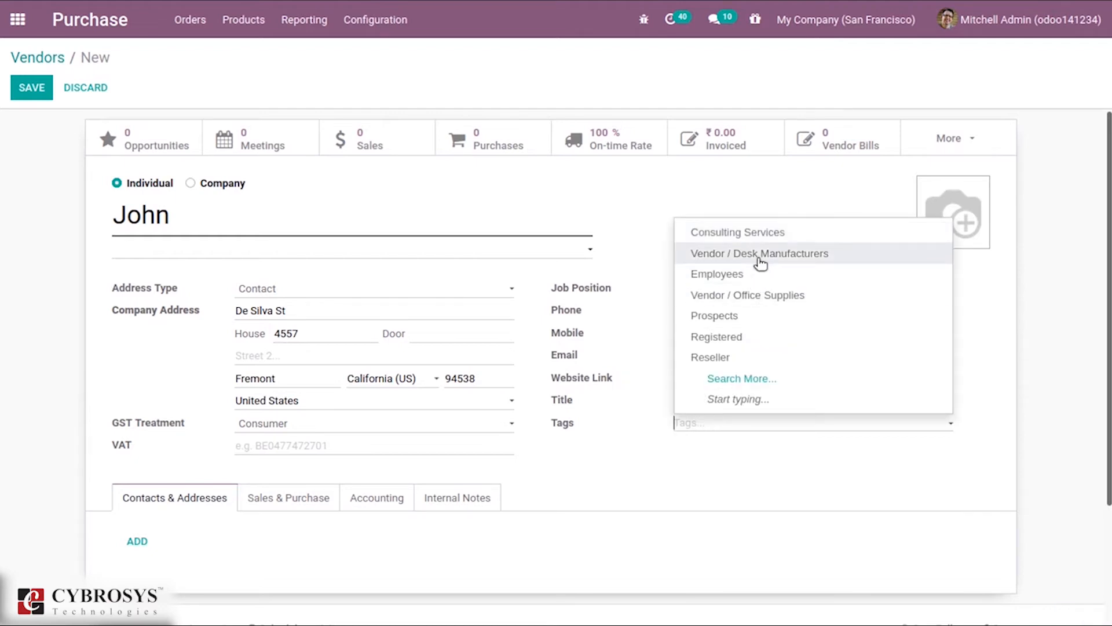
click(753, 233)
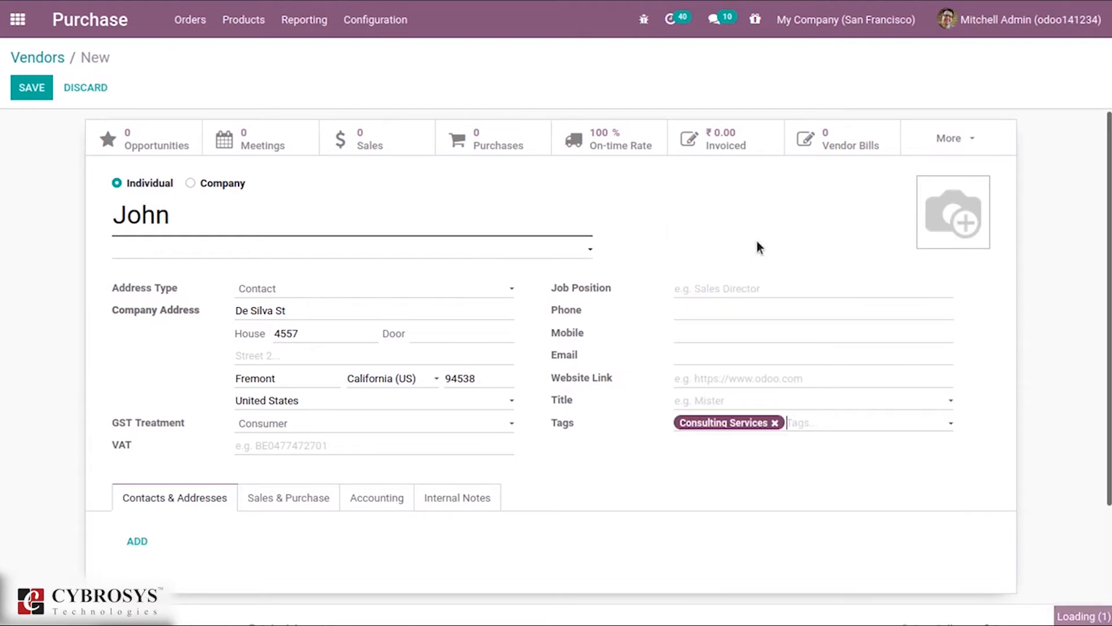
click(812, 424)
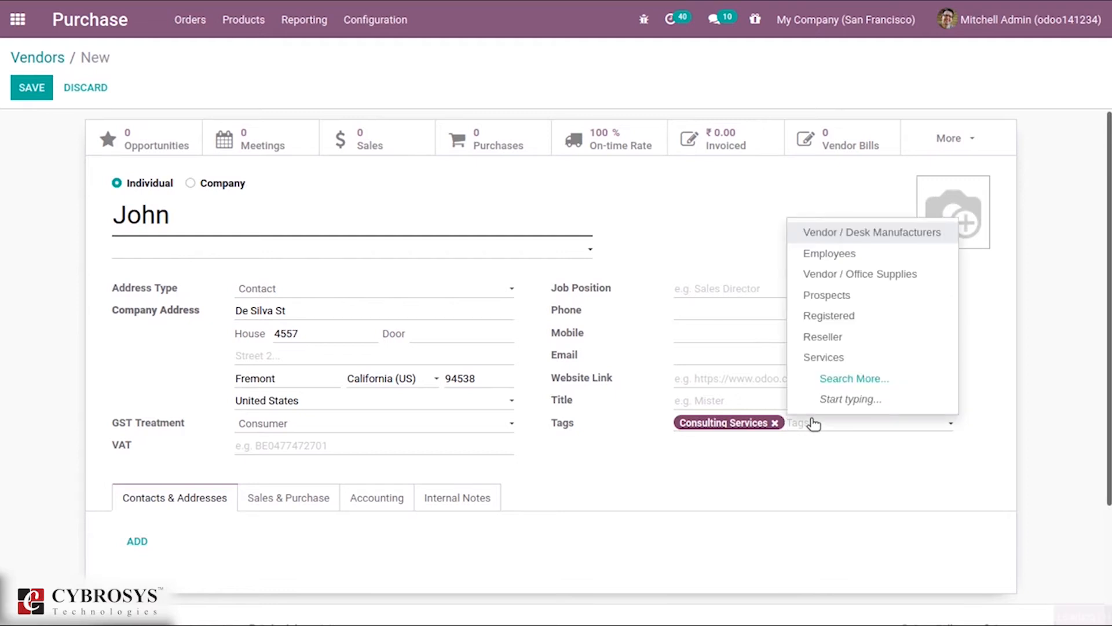
click(845, 358)
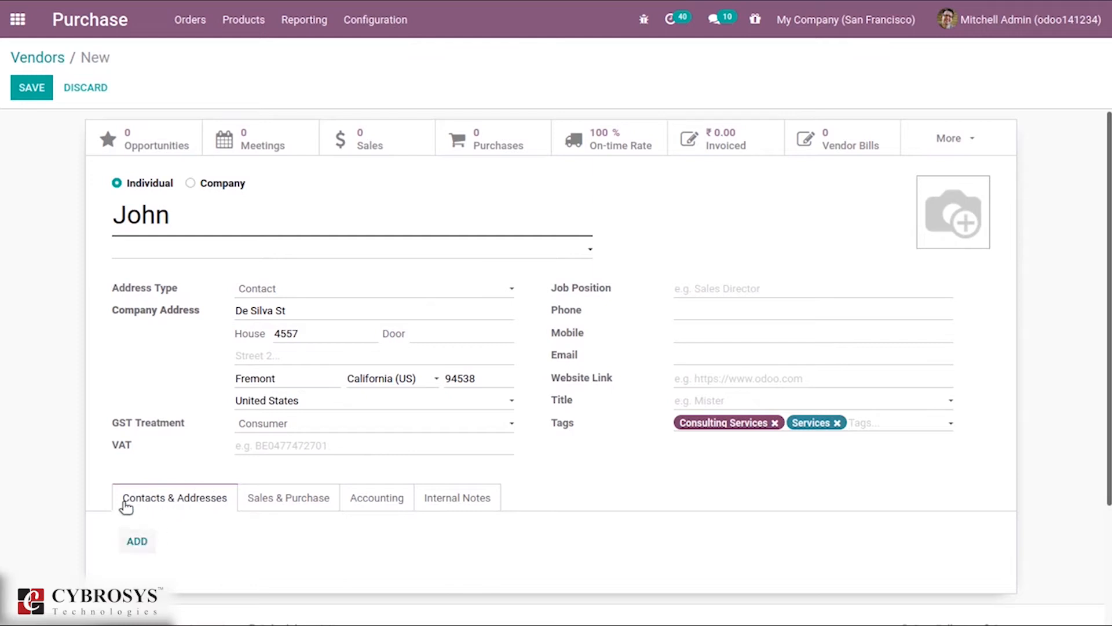
Step: Add a Delivery Address contact to the vendor, enter the contact's name and save it
click(135, 541)
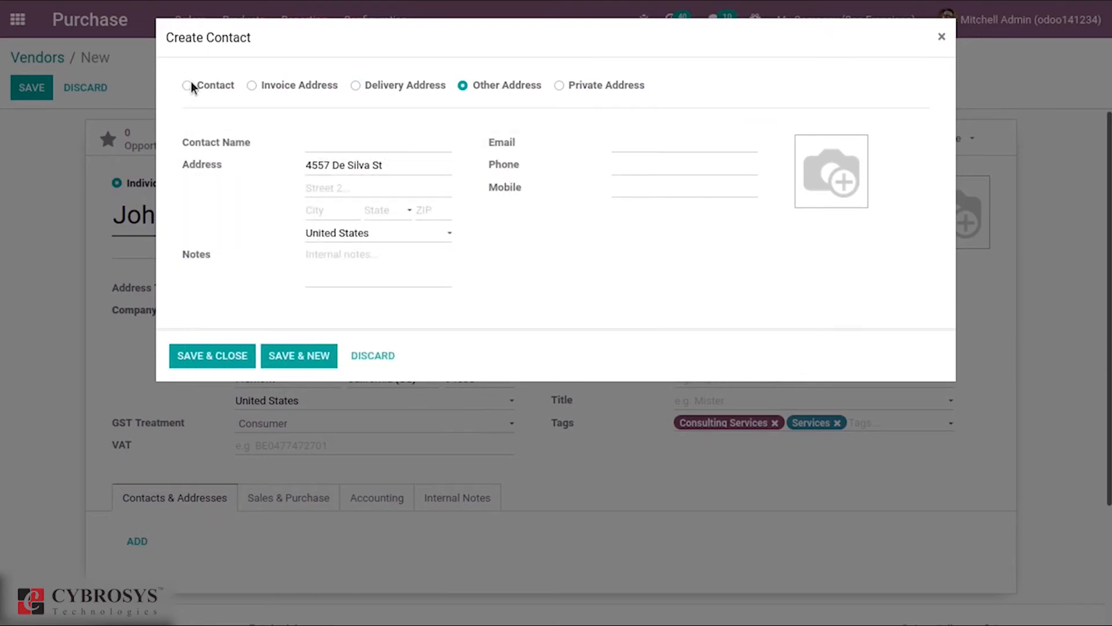
click(383, 87)
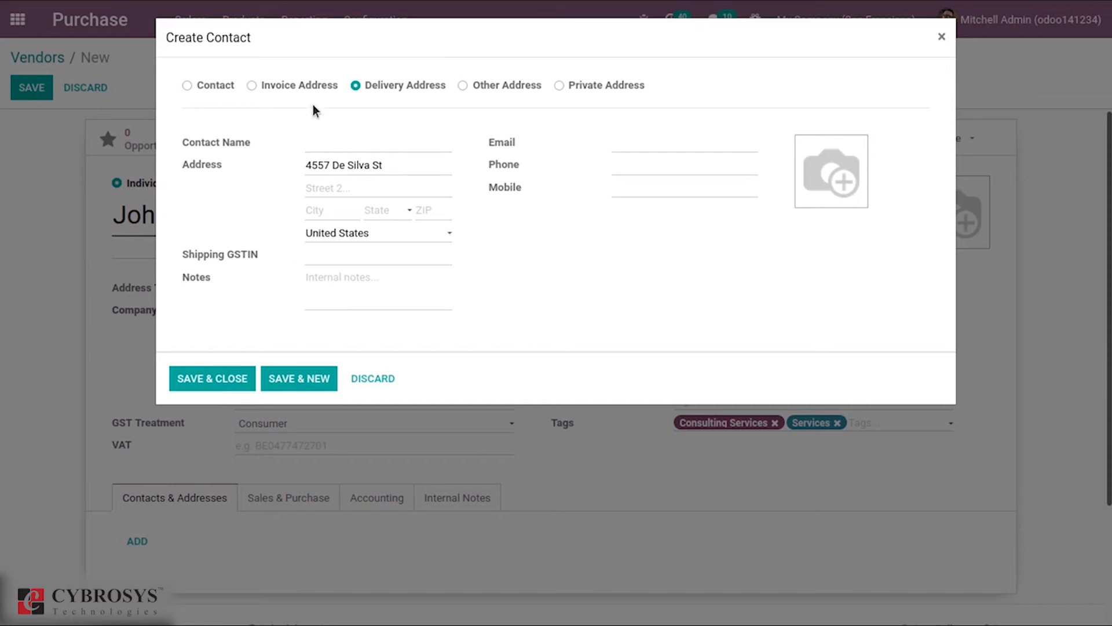
click(334, 142)
text(cirin)
click(212, 387)
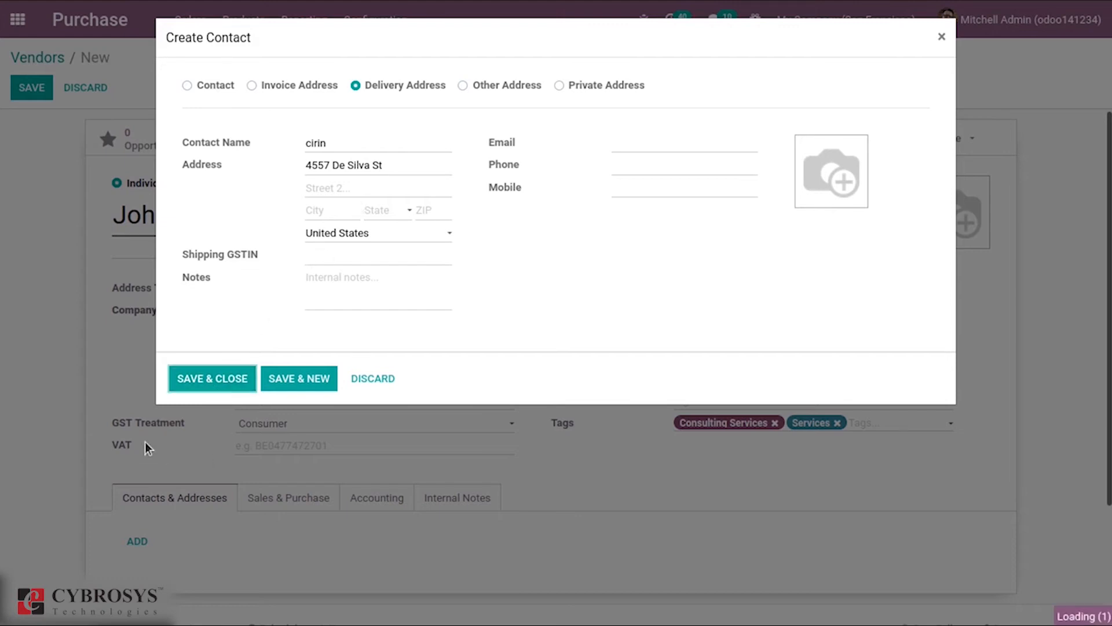
click(230, 380)
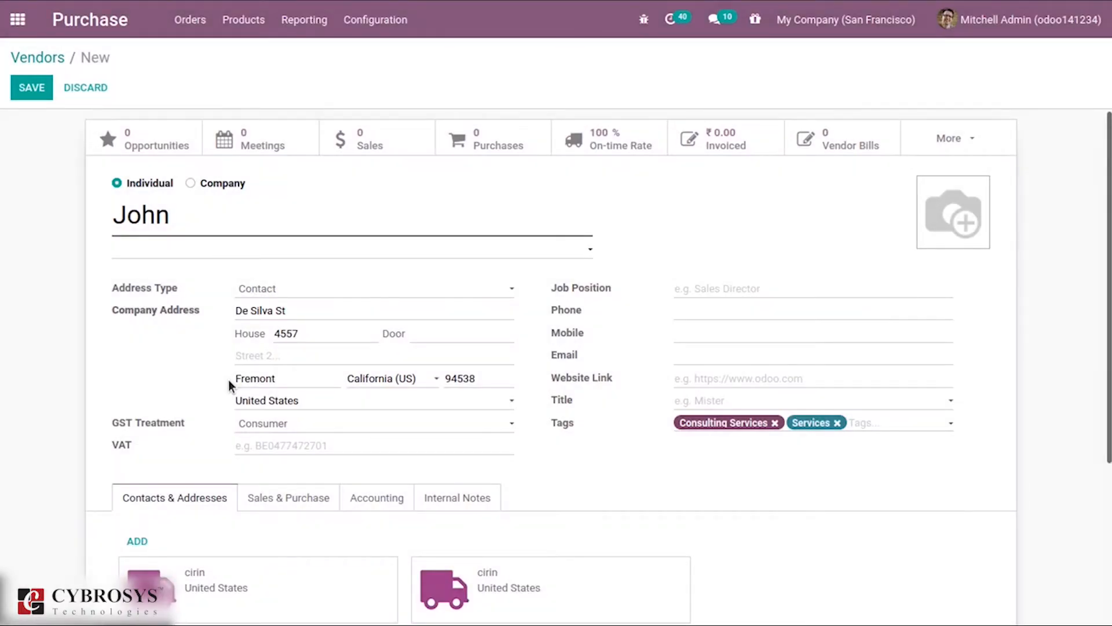
Step: Look through the vendor's delivery method options and set the sales payment terms to Immediate Payment
scroll(229, 380, down, 3)
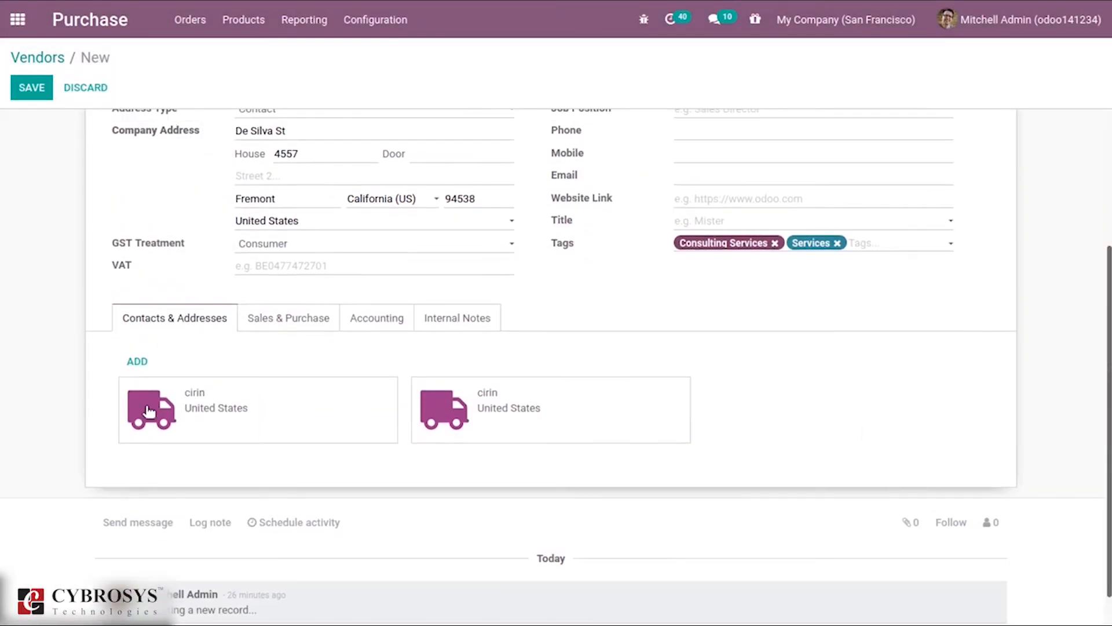
mouse_move(149, 412)
click(274, 325)
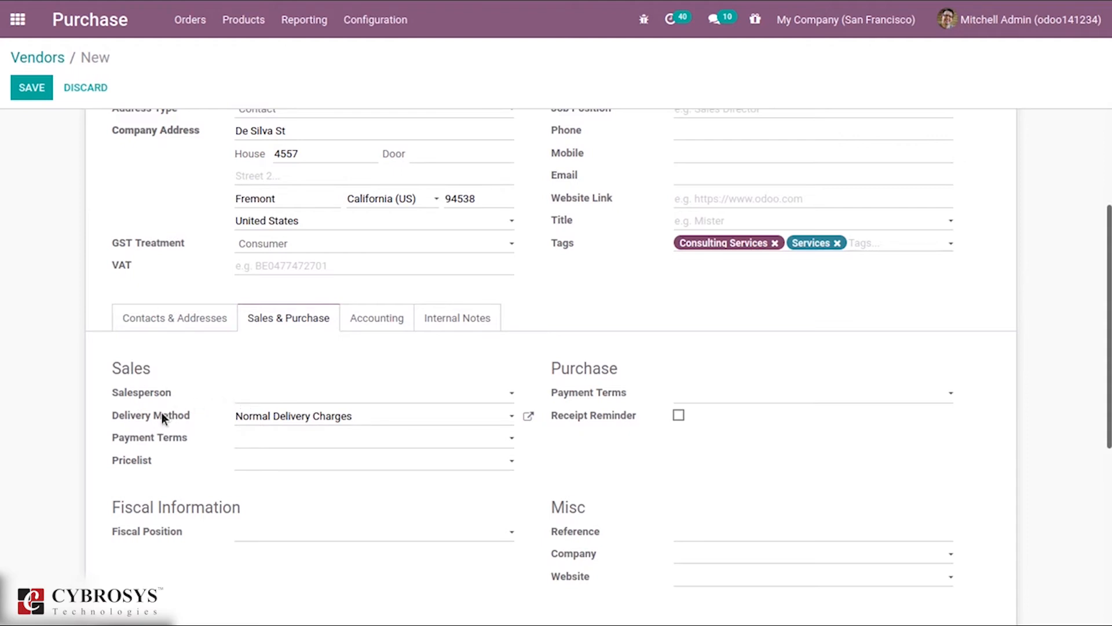
click(323, 416)
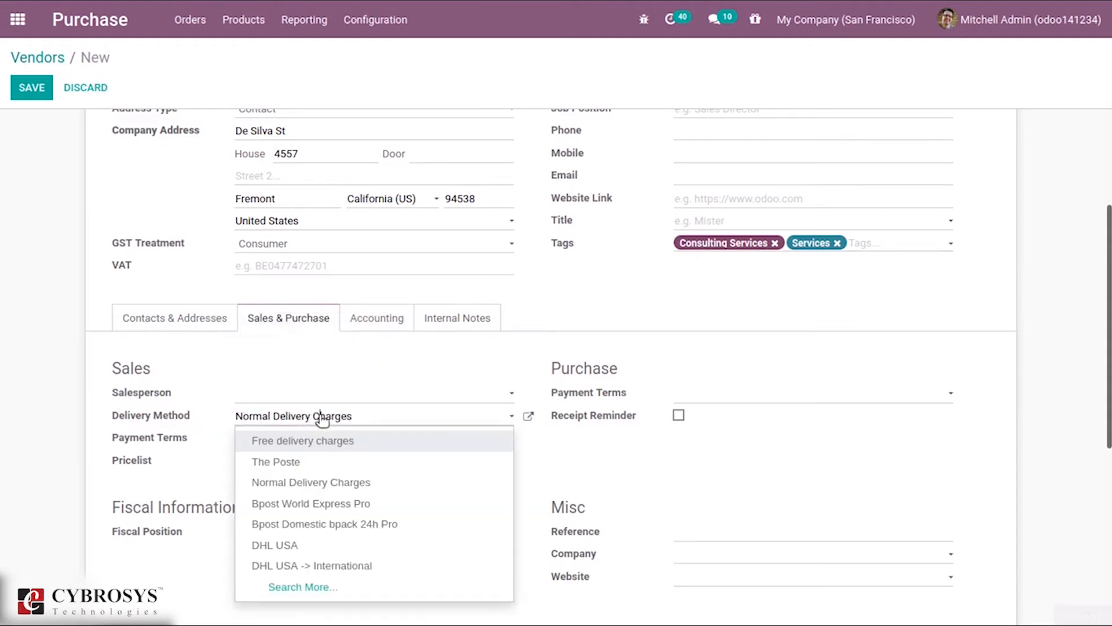
click(218, 460)
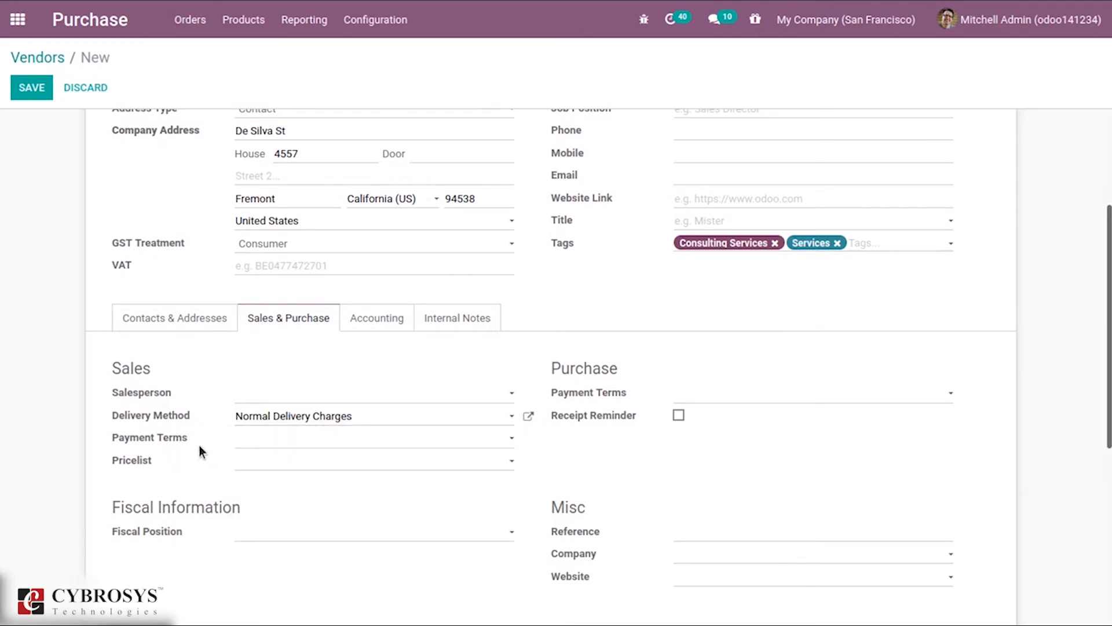
click(250, 446)
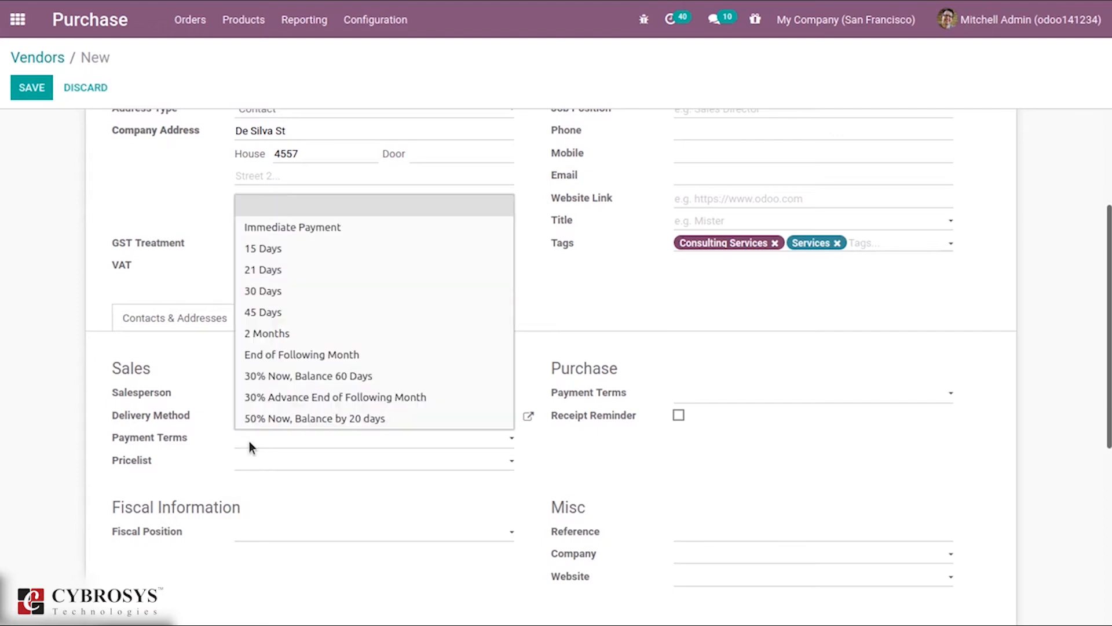
click(338, 228)
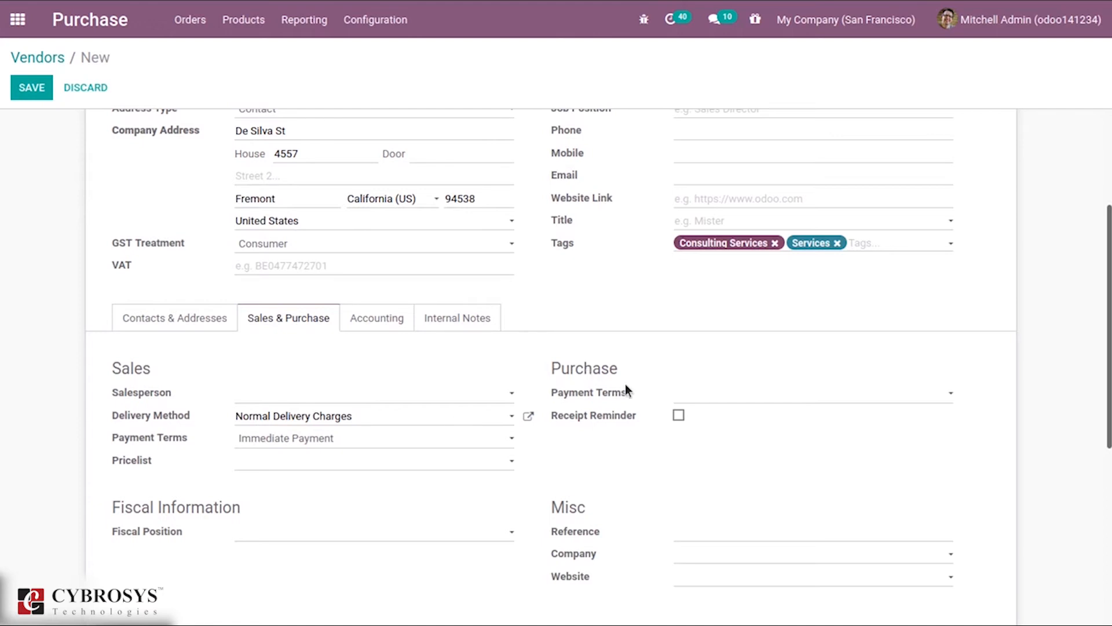
Step: Enable the vendor's receipt reminder and set the fiscal position to Inter State
click(679, 415)
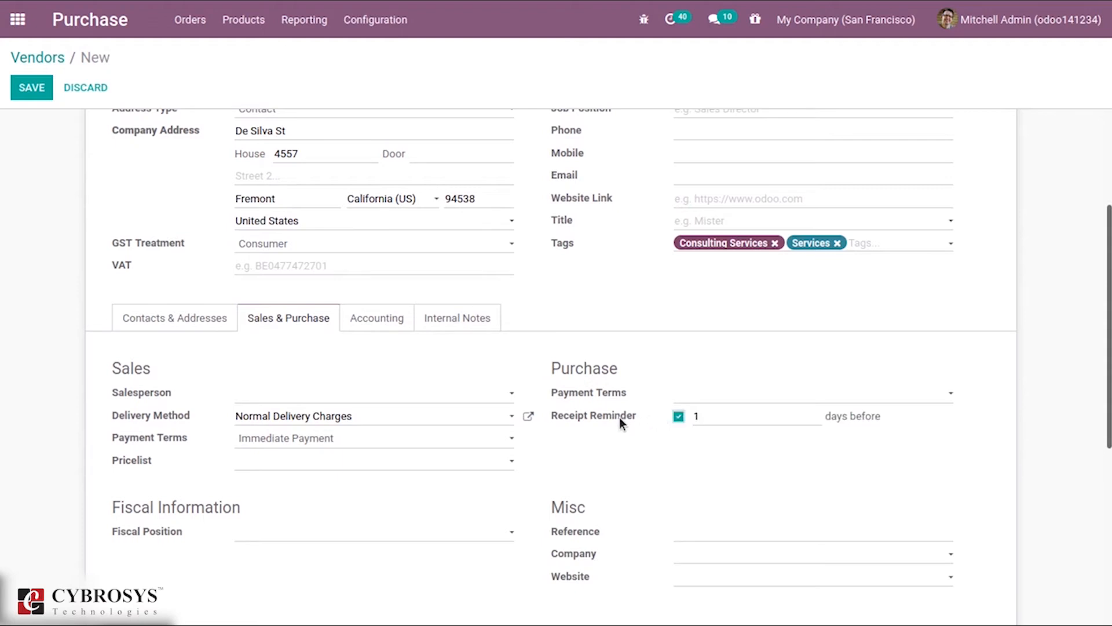
mouse_move(620, 418)
scroll(629, 412, down, 3)
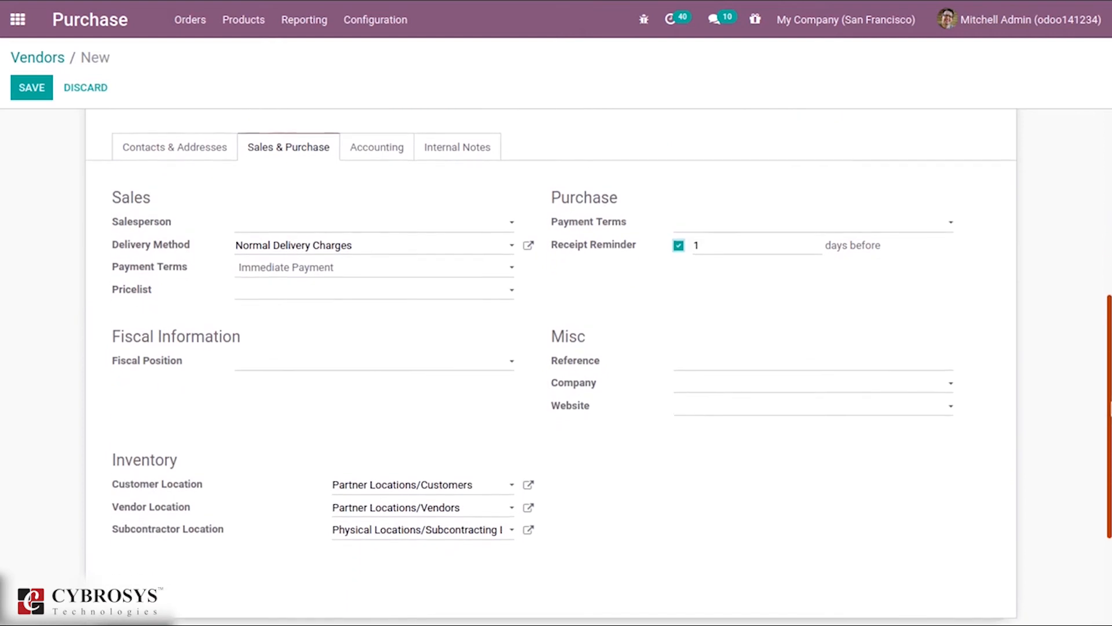
scroll(598, 367, down, 2)
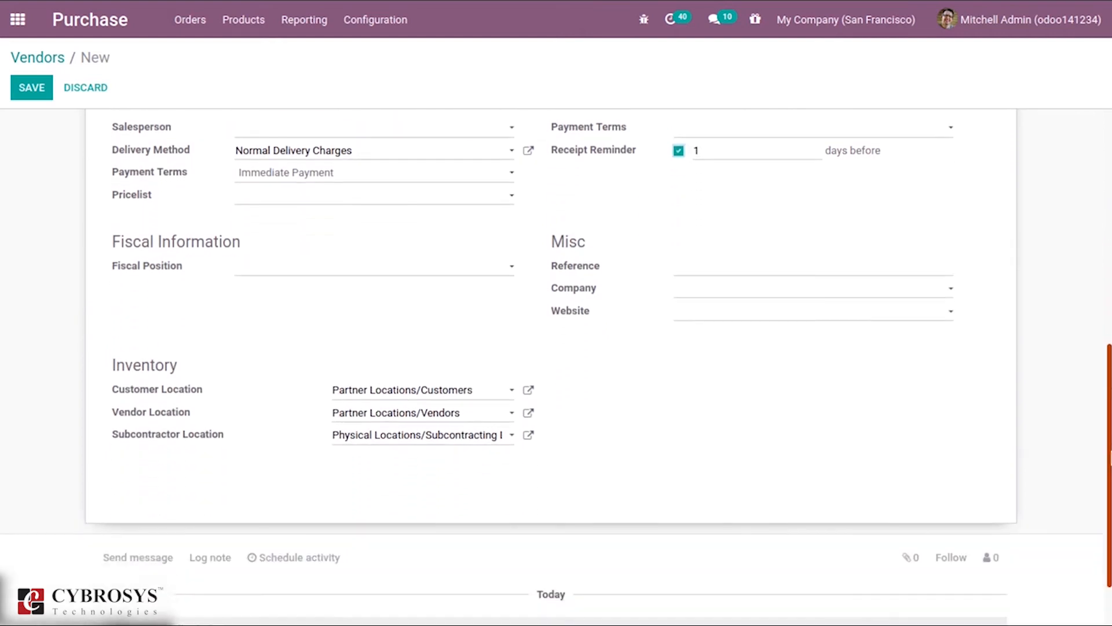
scroll(465, 306, up, 1)
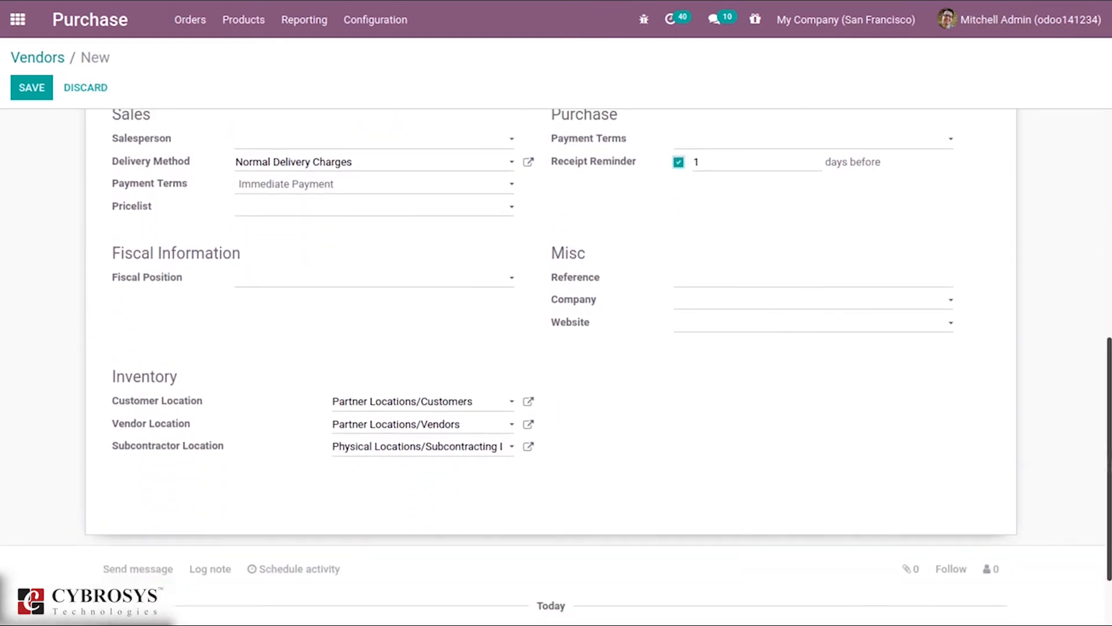
click(288, 288)
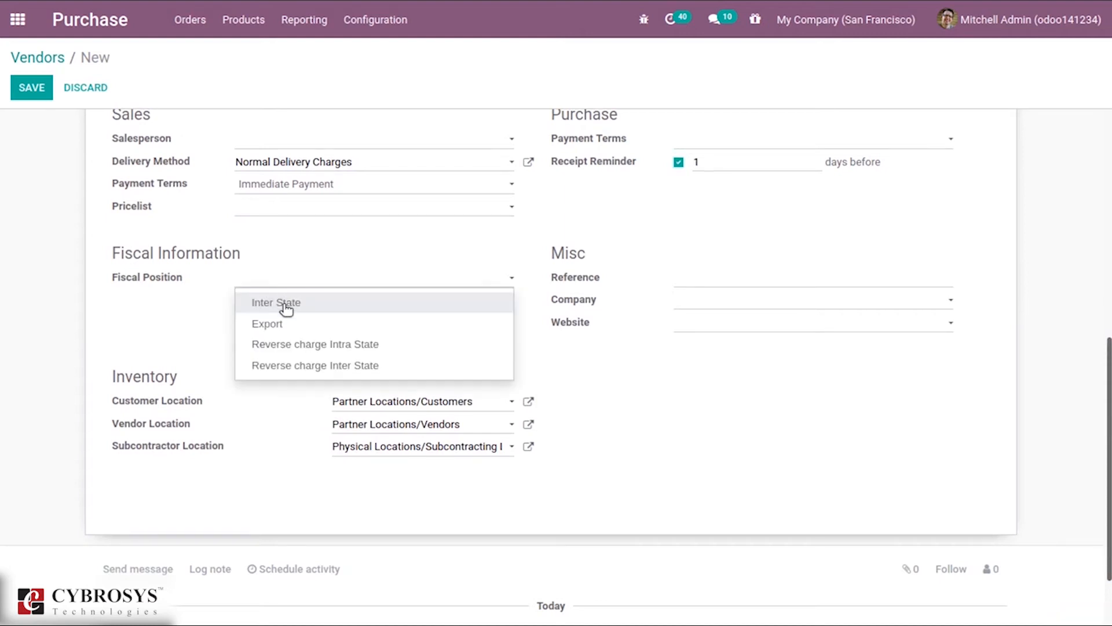
click(287, 307)
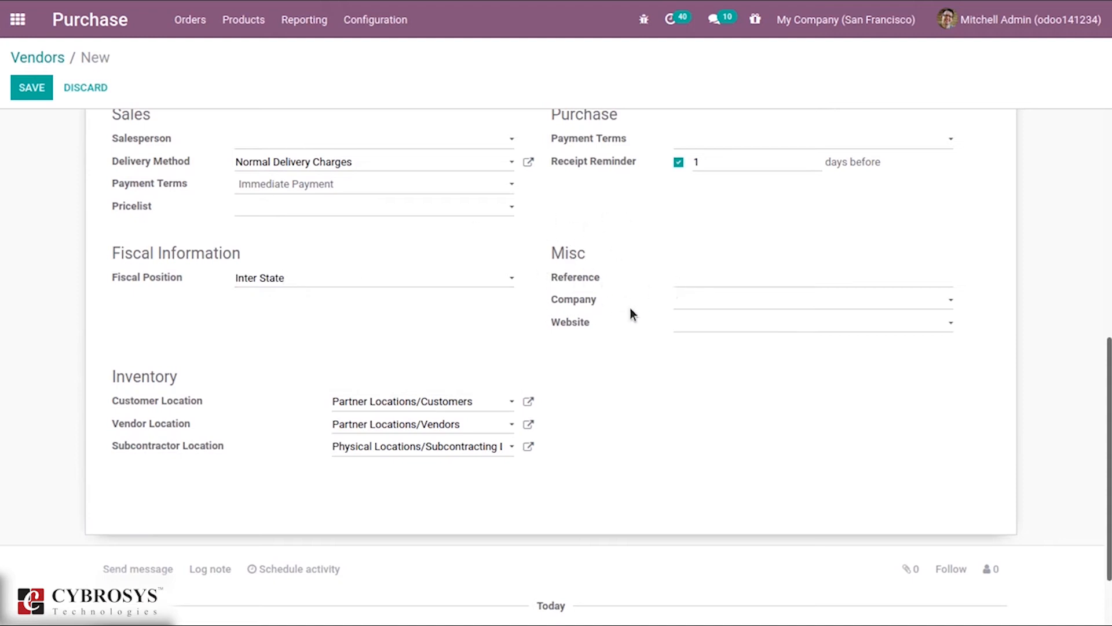
Step: Review the vendor's miscellaneous fields, bank accounts, and the receivable and payable accounts
mouse_move(577, 320)
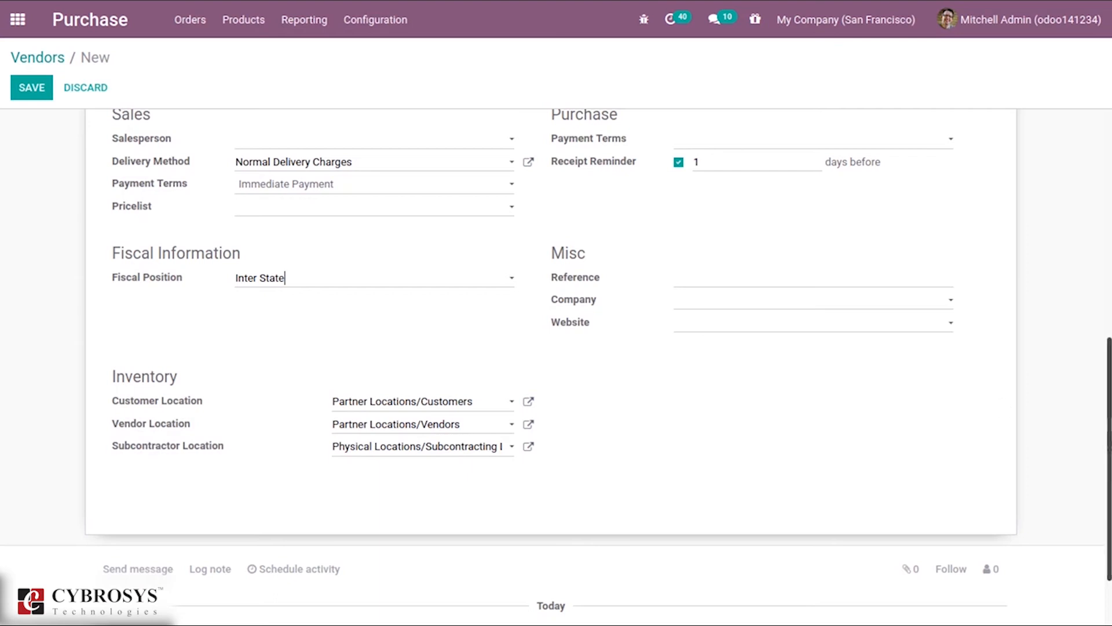
scroll(779, 405, up, 3)
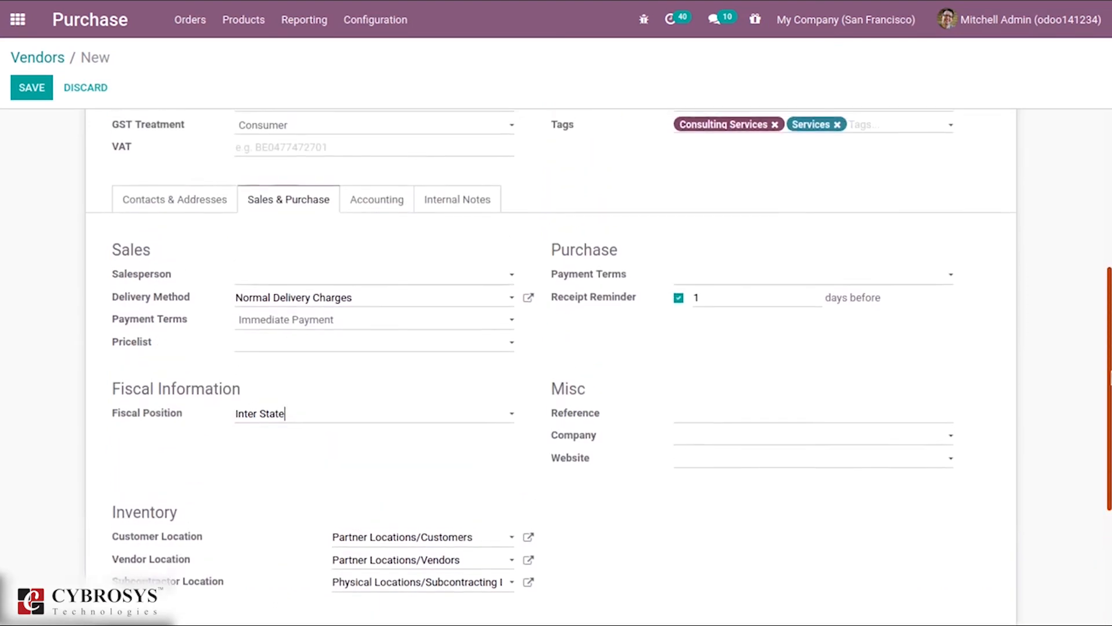
scroll(1108, 342, up, 2)
scroll(1107, 341, up, 2)
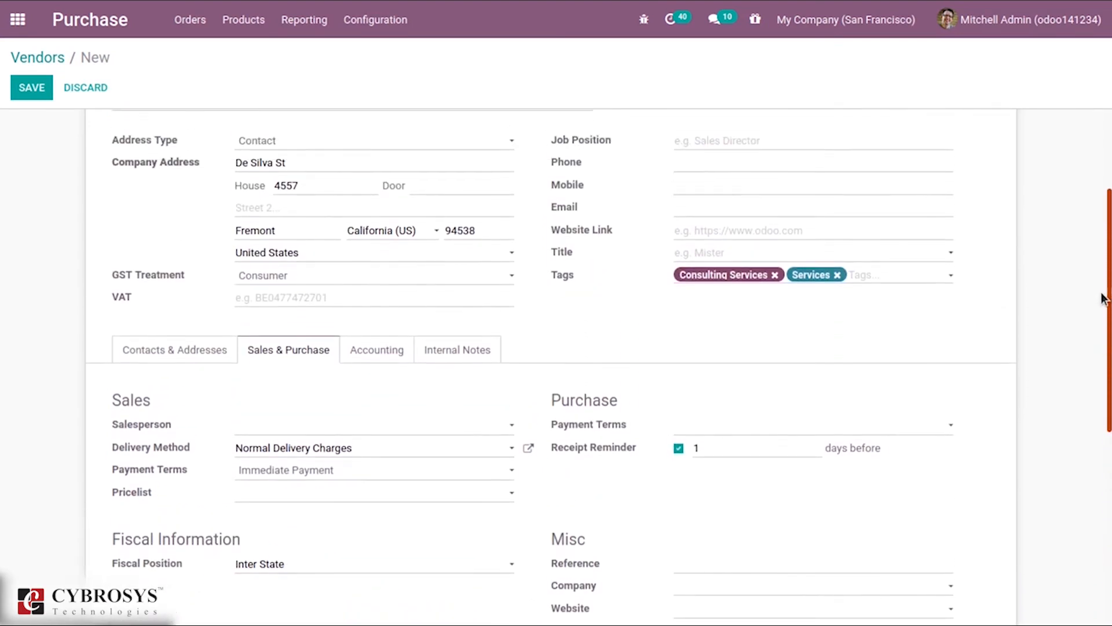
click(358, 344)
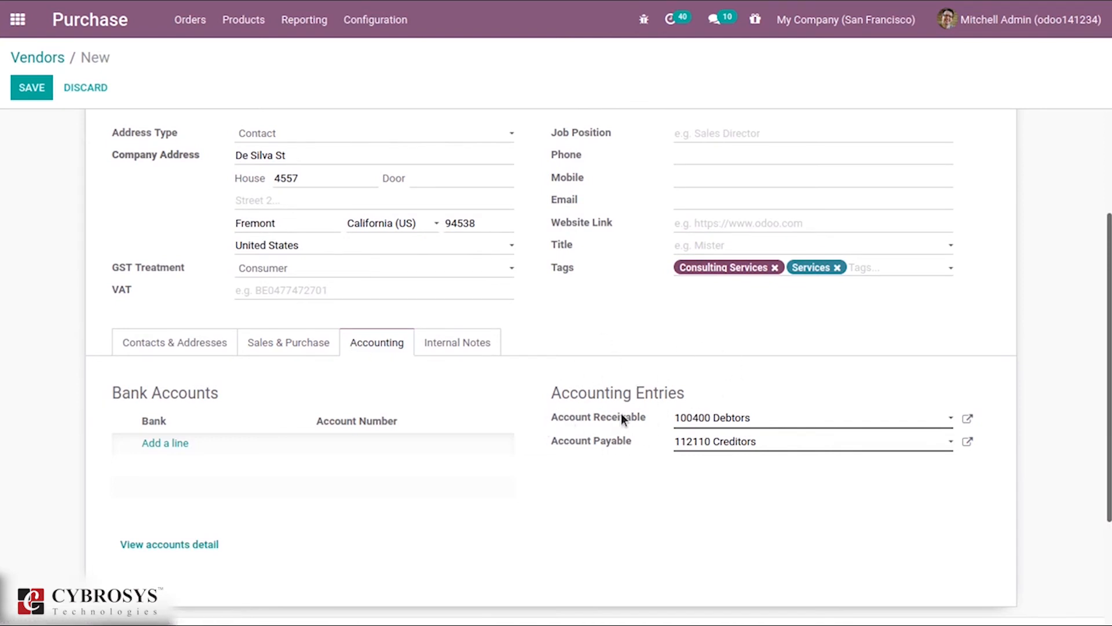
mouse_move(576, 440)
Step: Try the Warning type and the Blocking Message type for the vendor's sales order warning
click(440, 341)
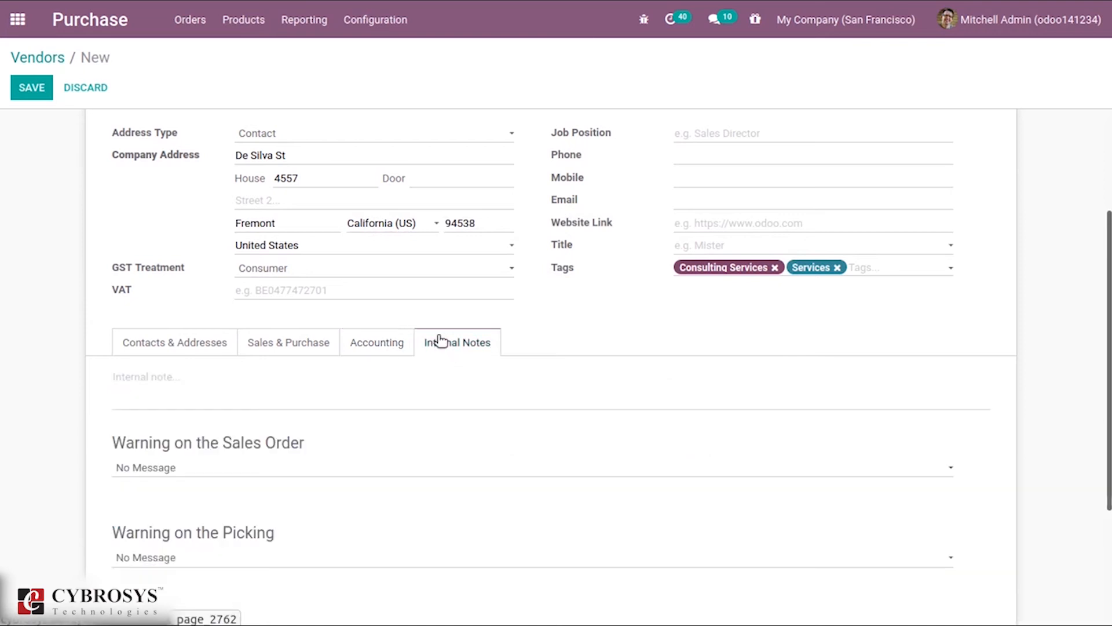
scroll(777, 346, down, 1)
scroll(560, 291, down, 1)
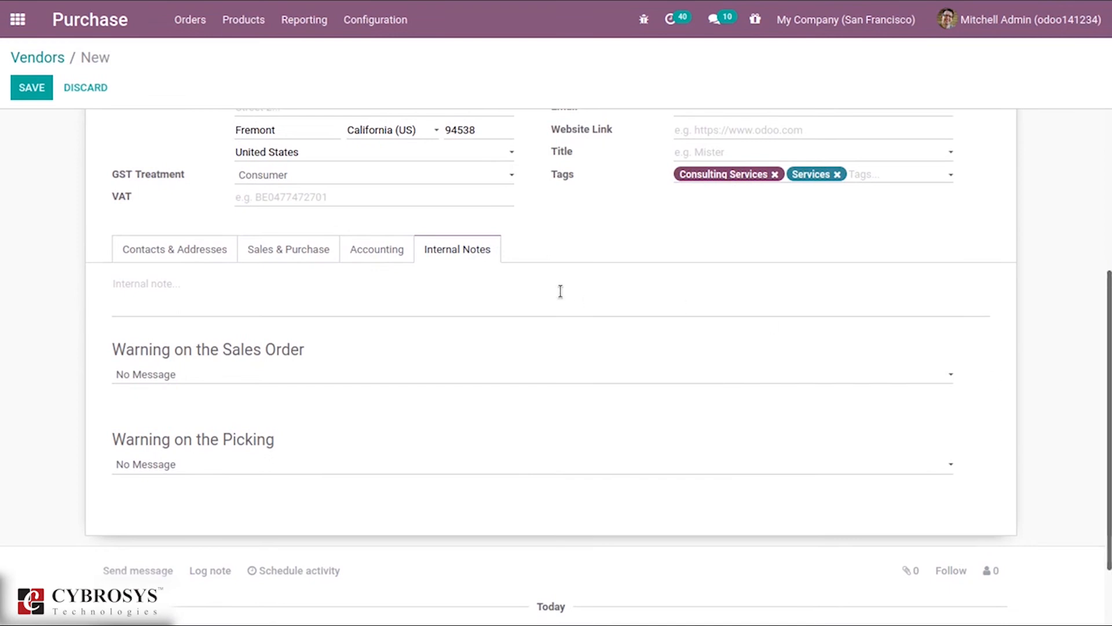
click(188, 377)
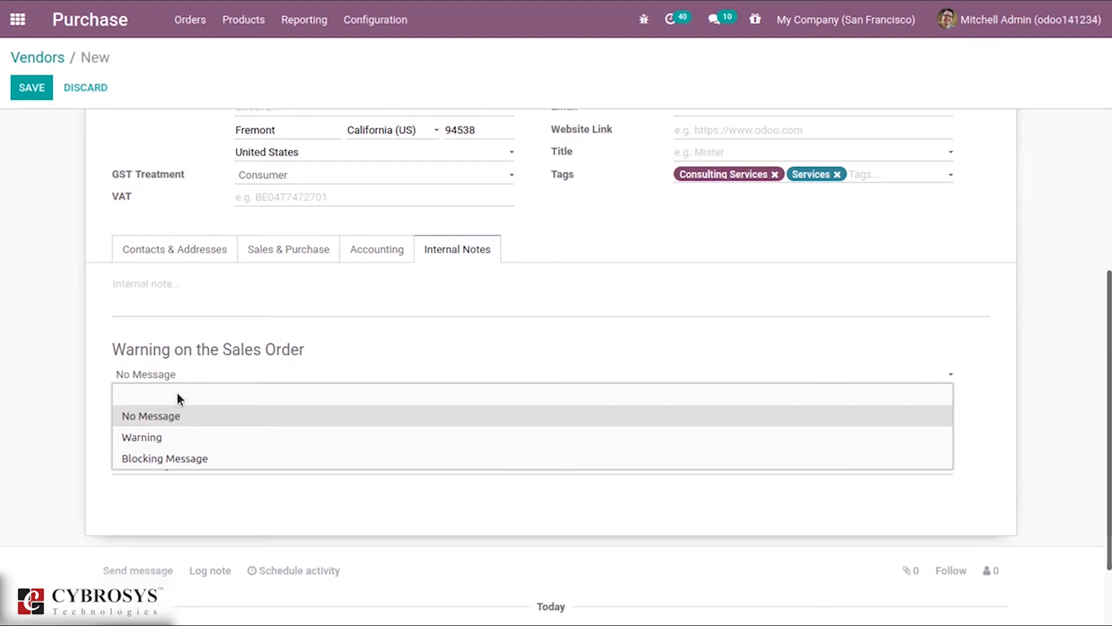
click(136, 440)
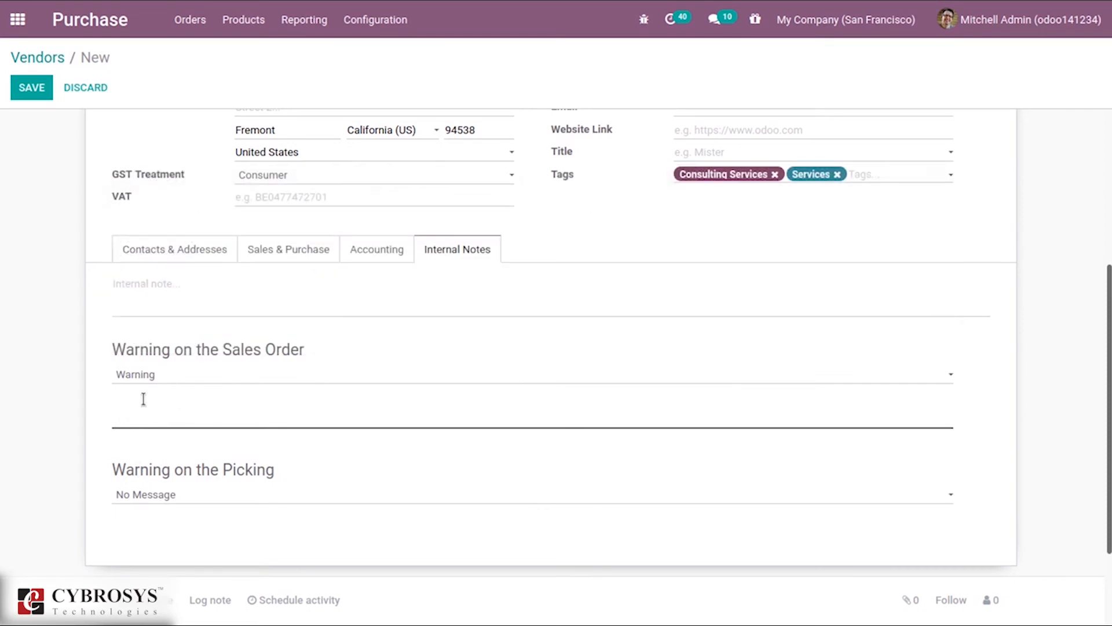
click(152, 375)
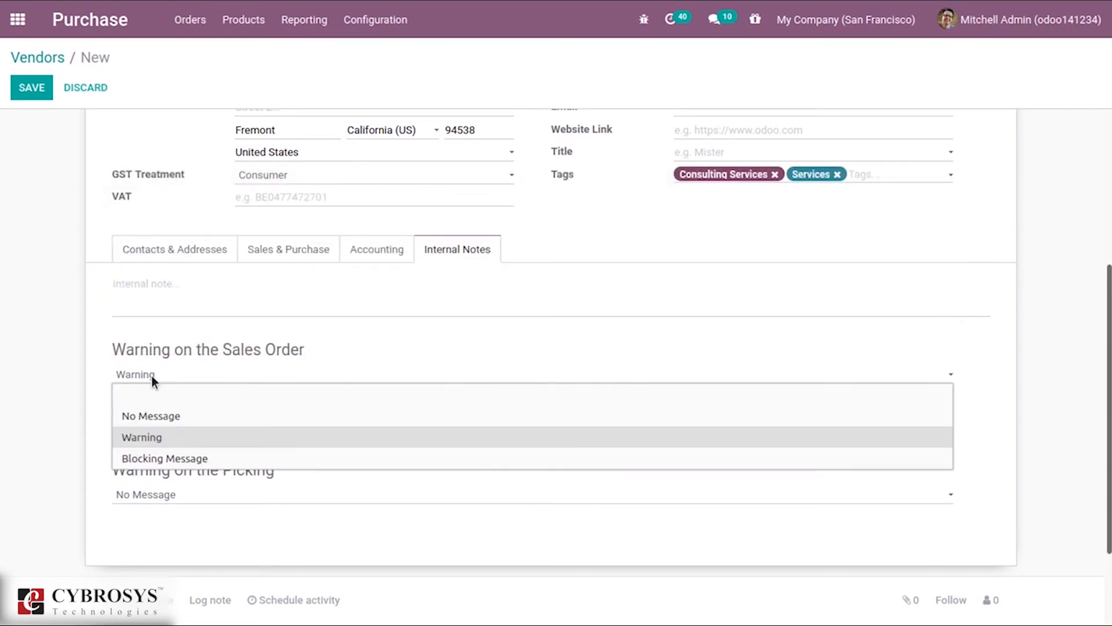
click(155, 458)
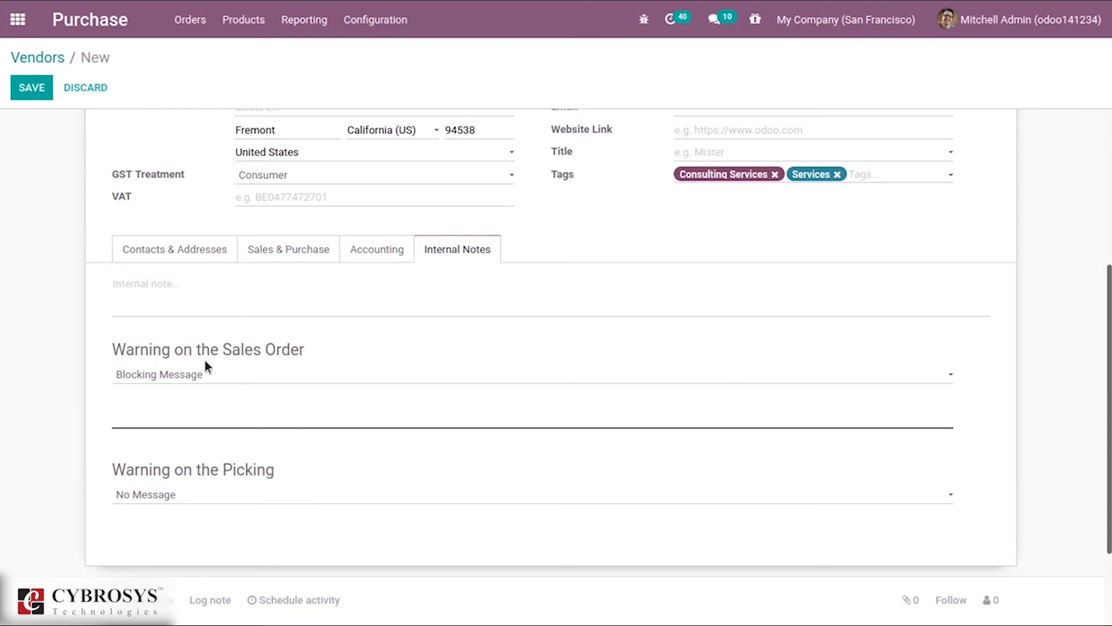
mouse_move(209, 376)
Step: Review the vendor's picking warning options and the additional related-record shortcuts such as Partner Ledger and Documents
drag(1109, 340, 1110, 413)
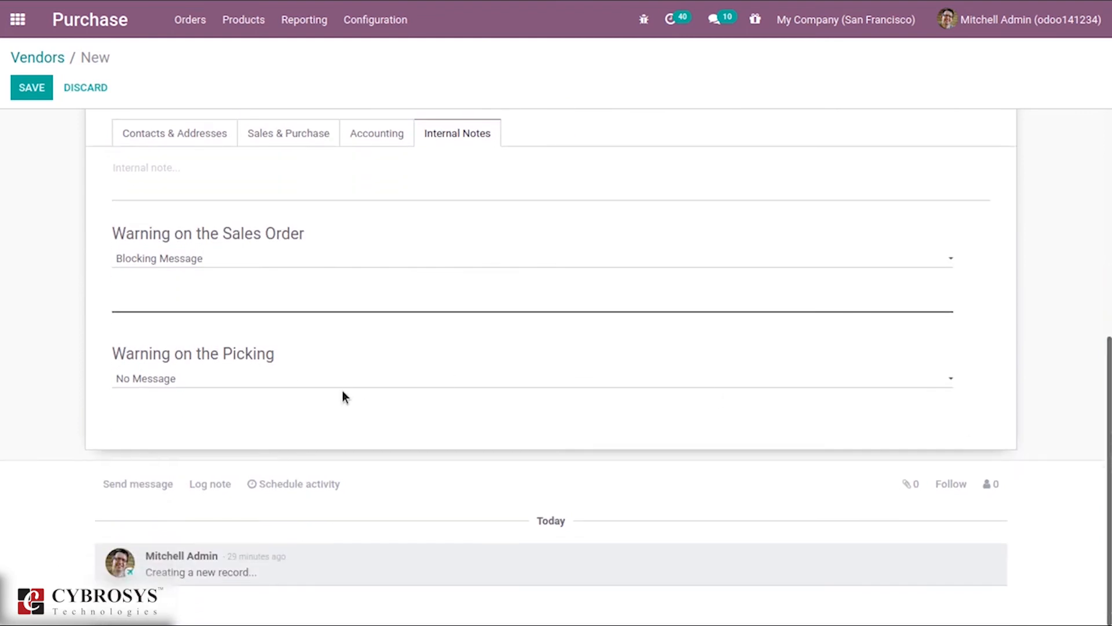
click(238, 383)
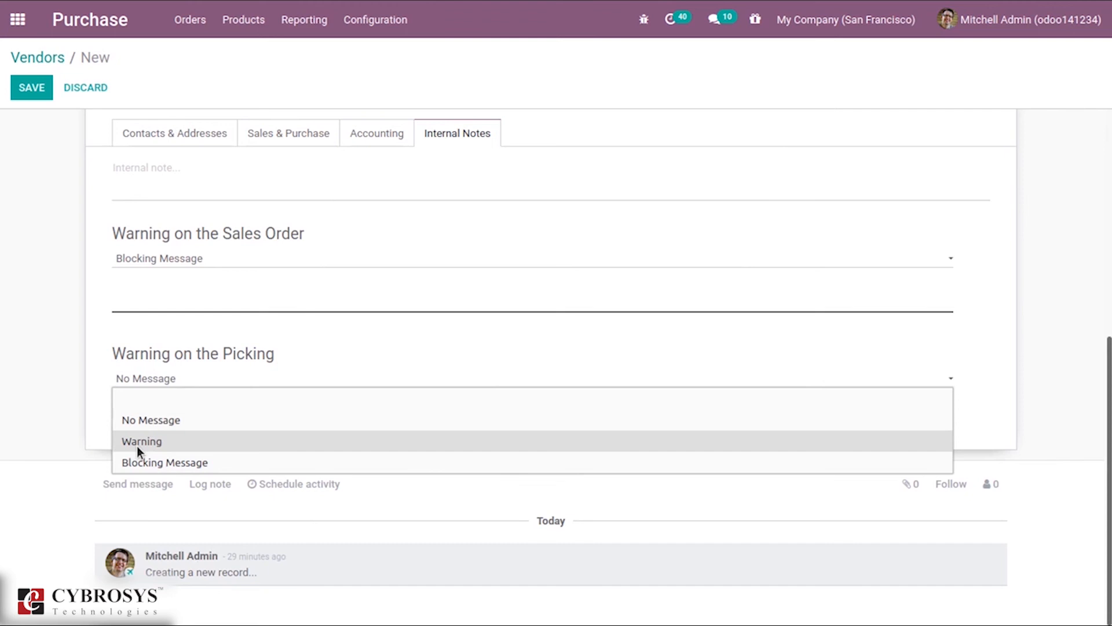
click(62, 416)
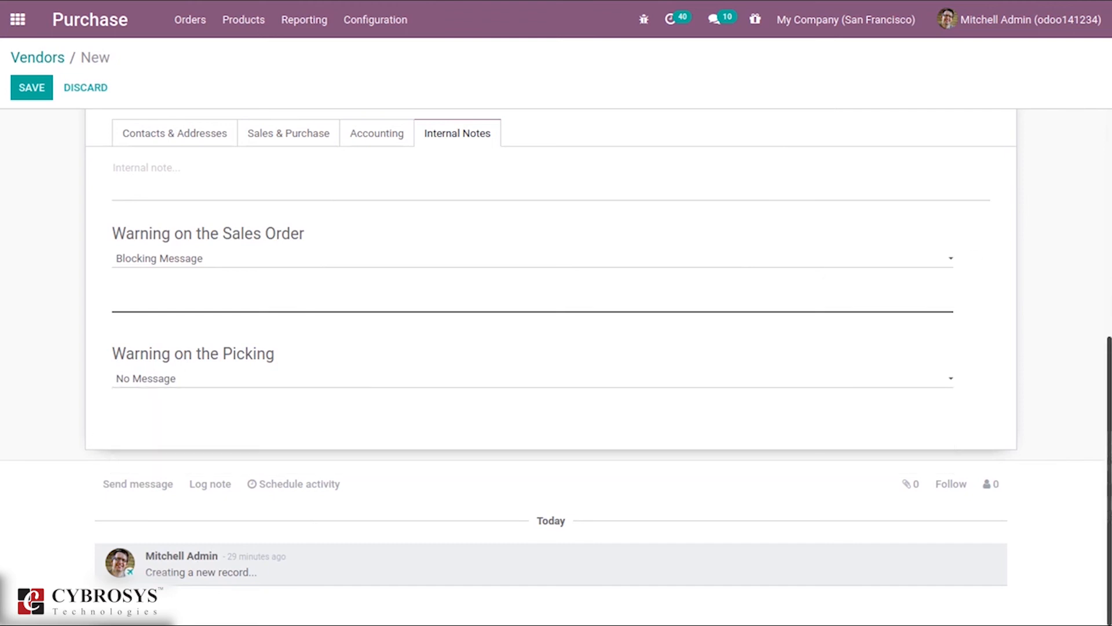
scroll(557, 368, up, 1)
scroll(1014, 295, up, 6)
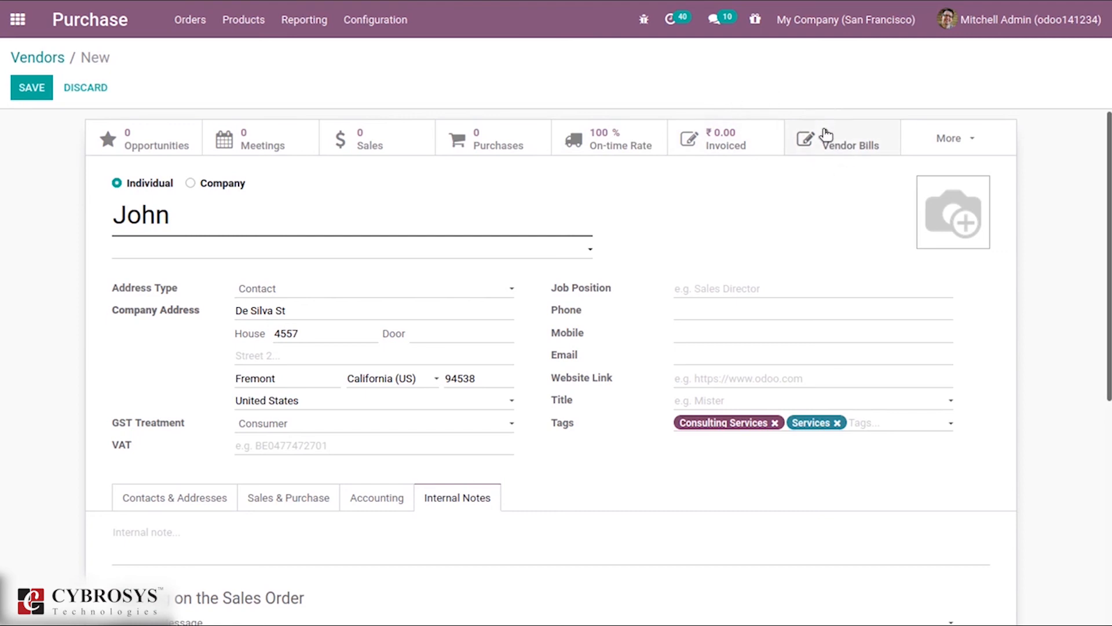
click(966, 150)
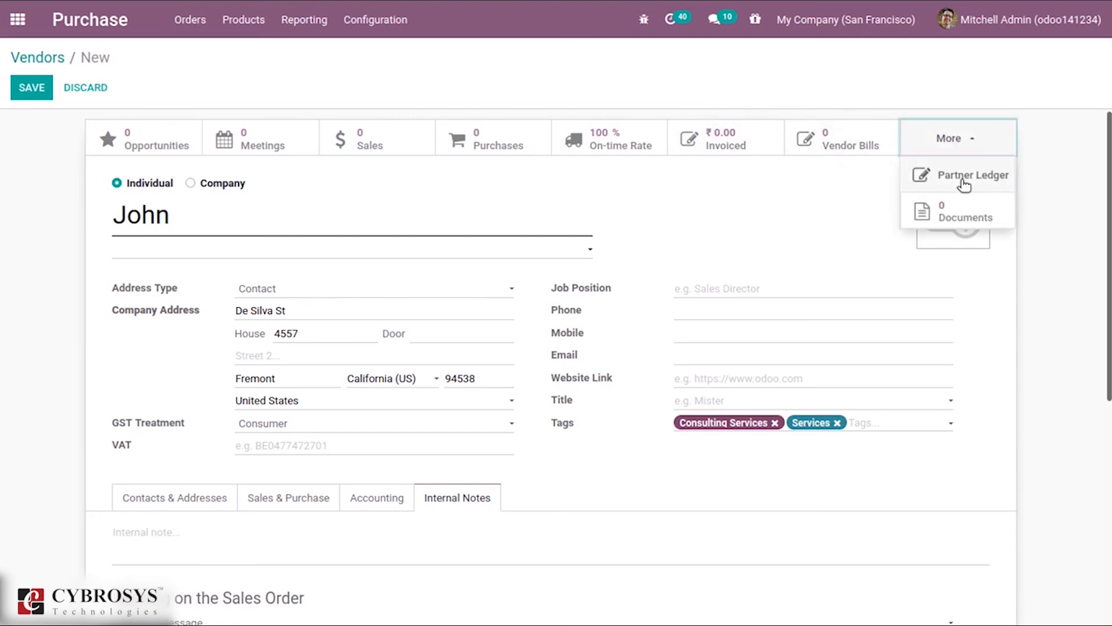
click(756, 220)
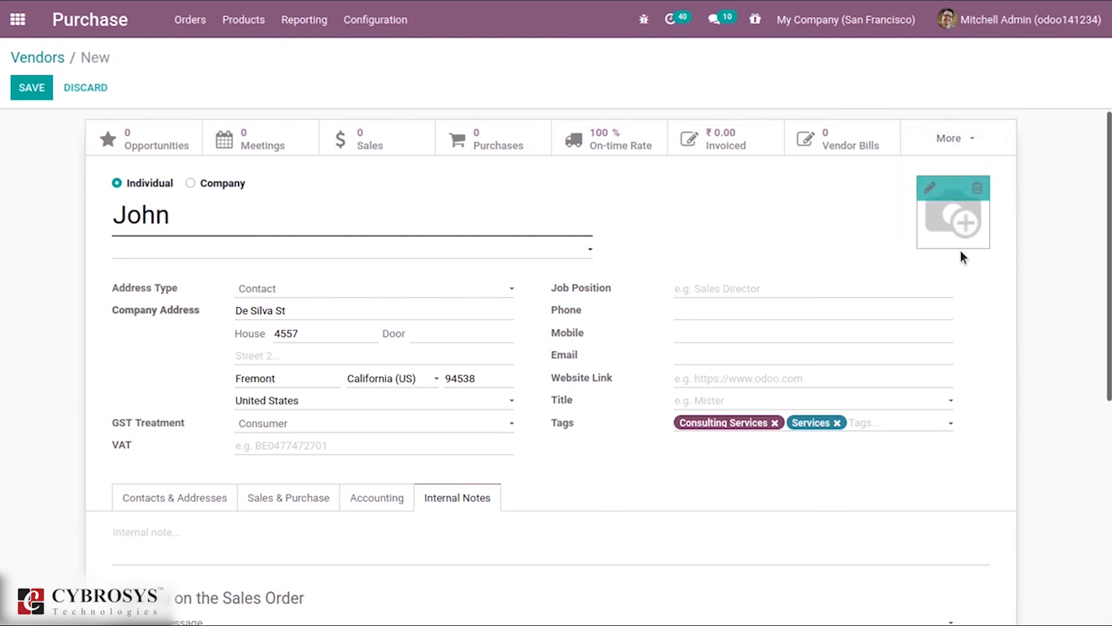
Step: Set the sales order warning to the blank option and save the vendor
click(31, 90)
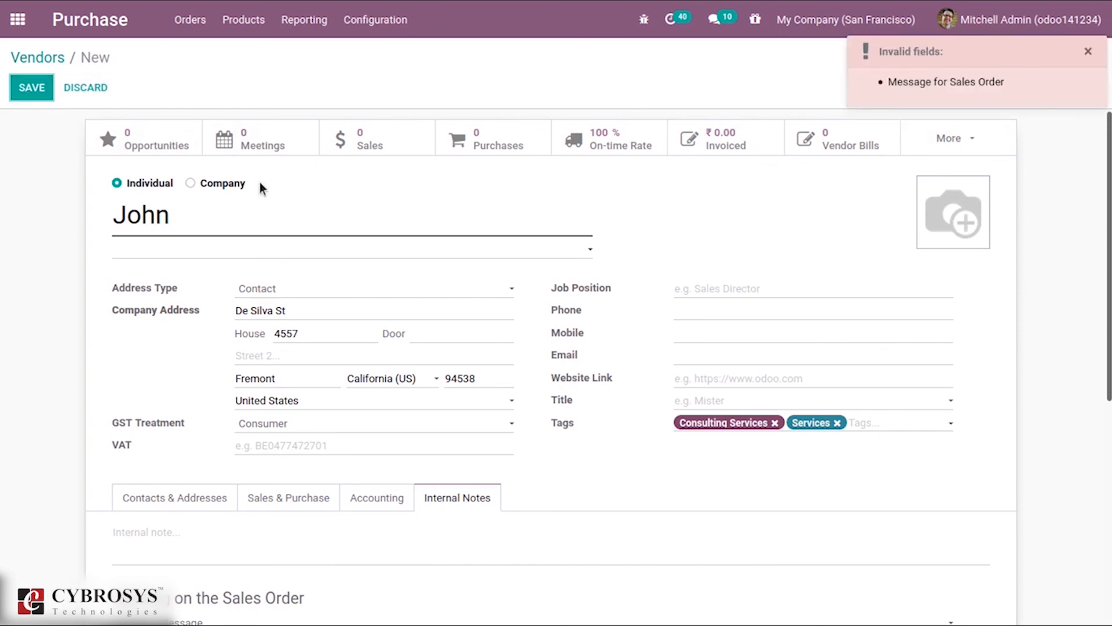
scroll(253, 358, down, 5)
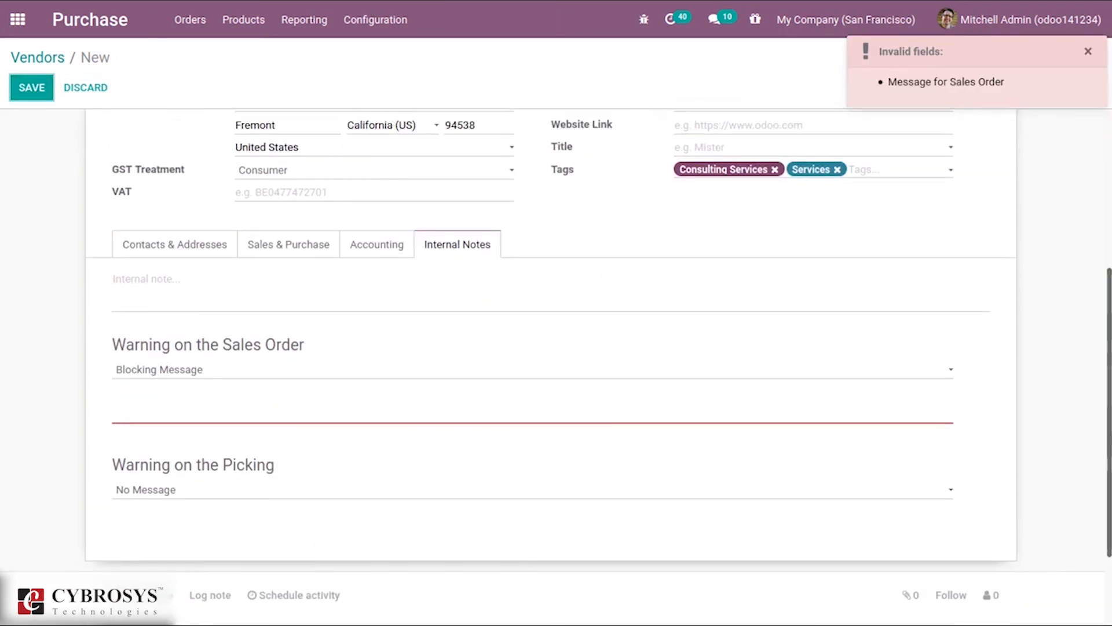
click(220, 377)
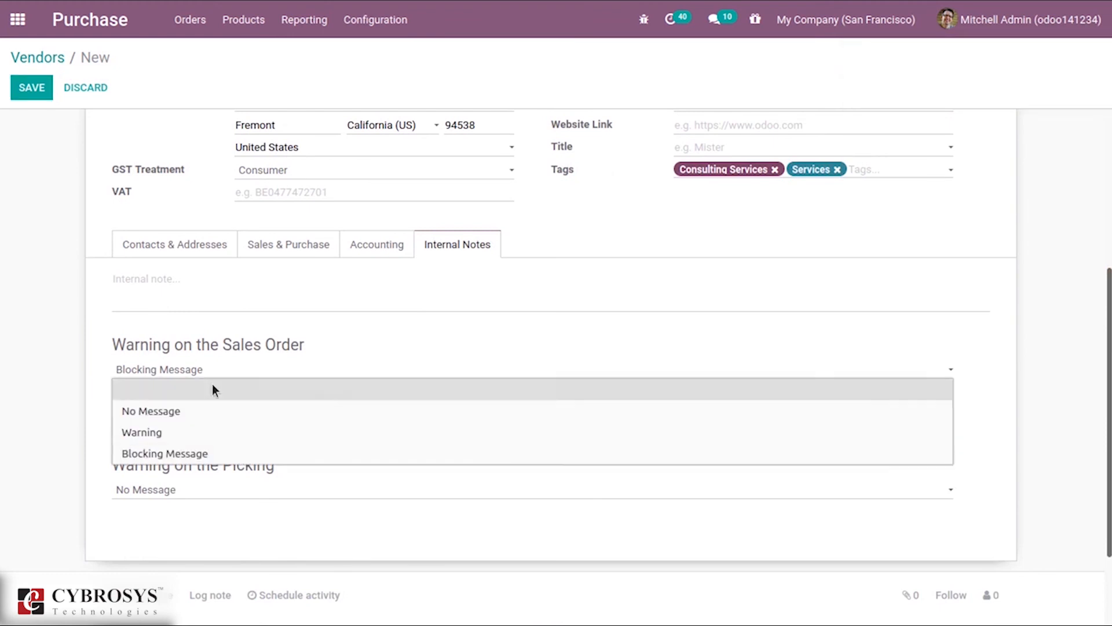
click(180, 394)
click(39, 98)
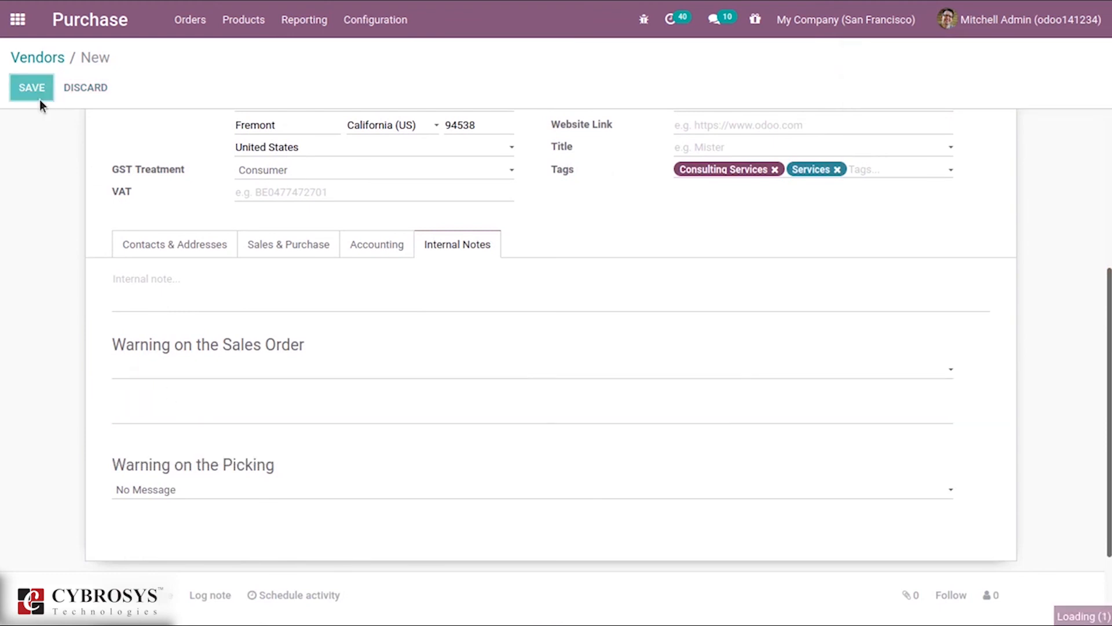
Step: Return to the vendor list and search for the new vendor by the first two letters of the name
click(39, 59)
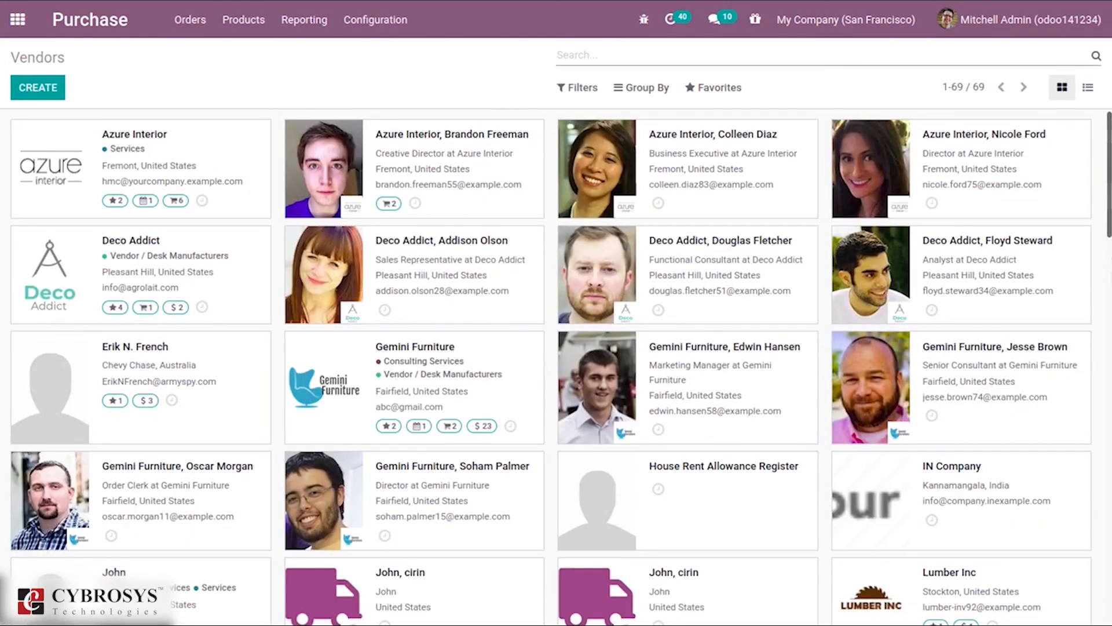
scroll(353, 514, down, 8)
scroll(561, 367, down, 20)
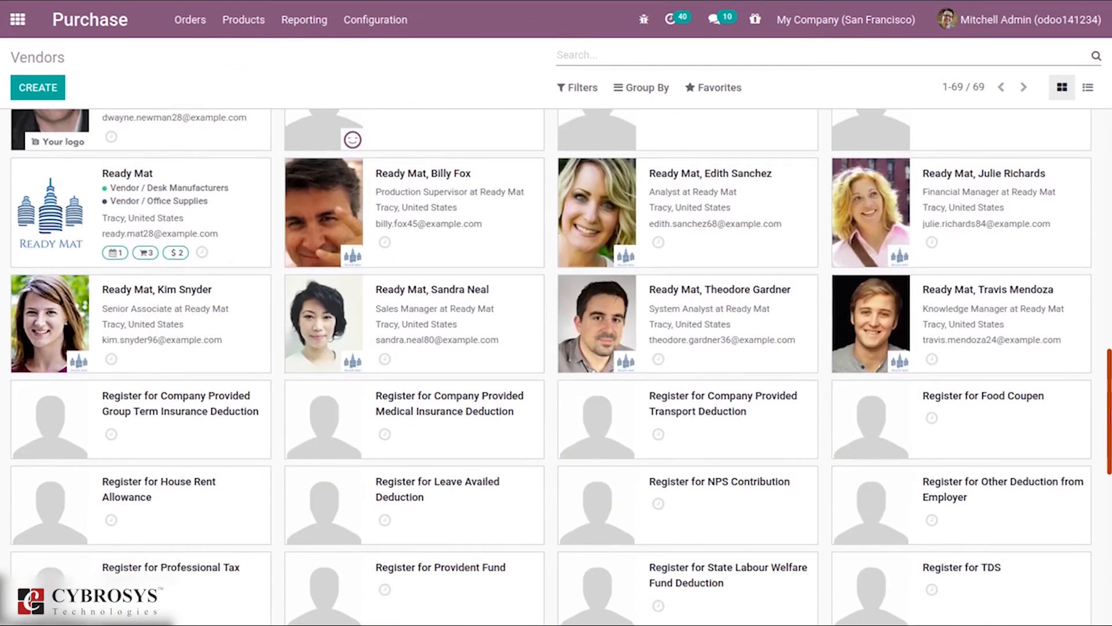
scroll(556, 367, up, 10)
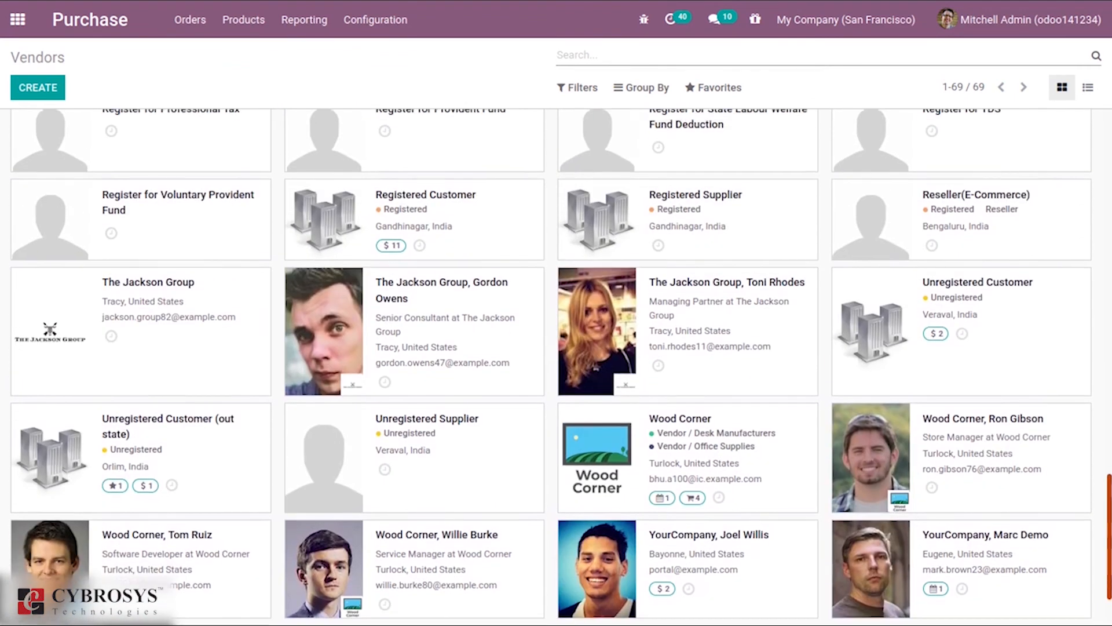
scroll(1068, 393, up, 5)
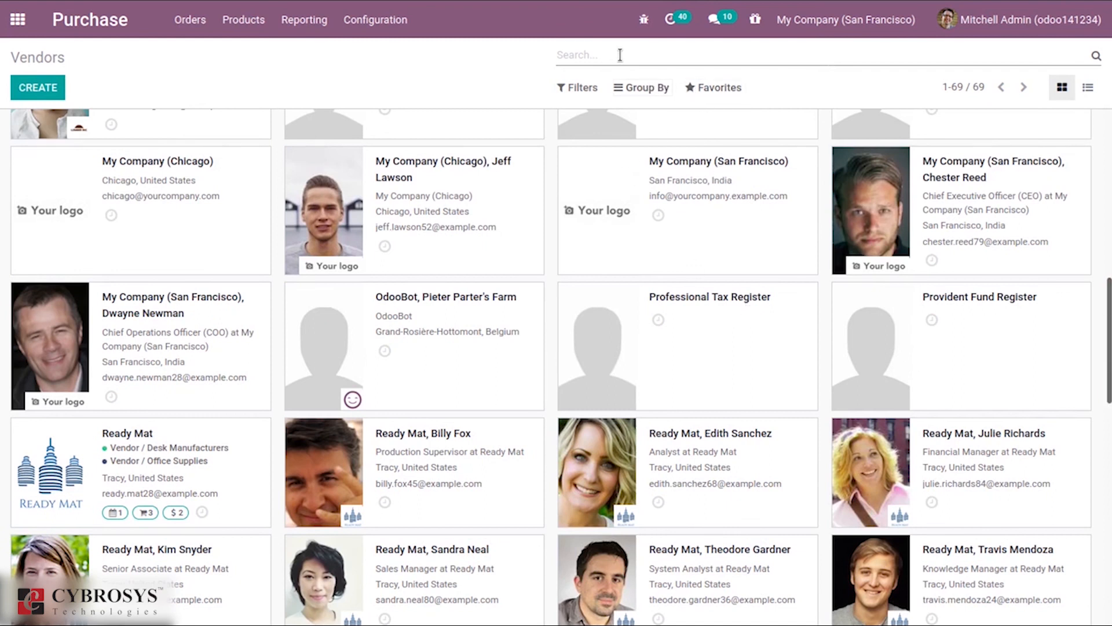
text(jo)
key(Return)
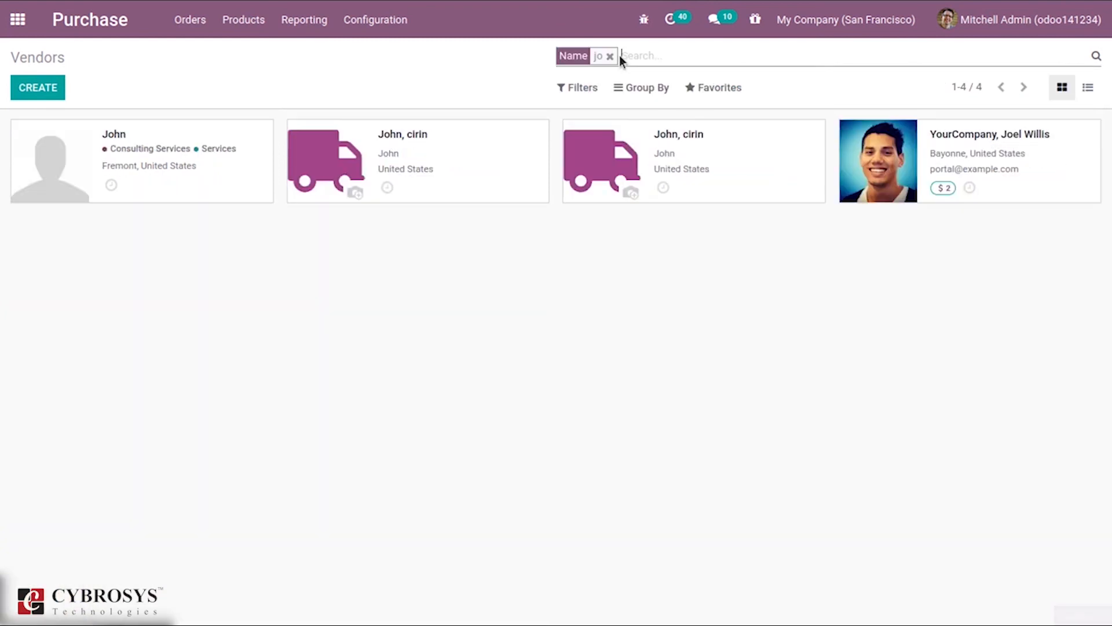